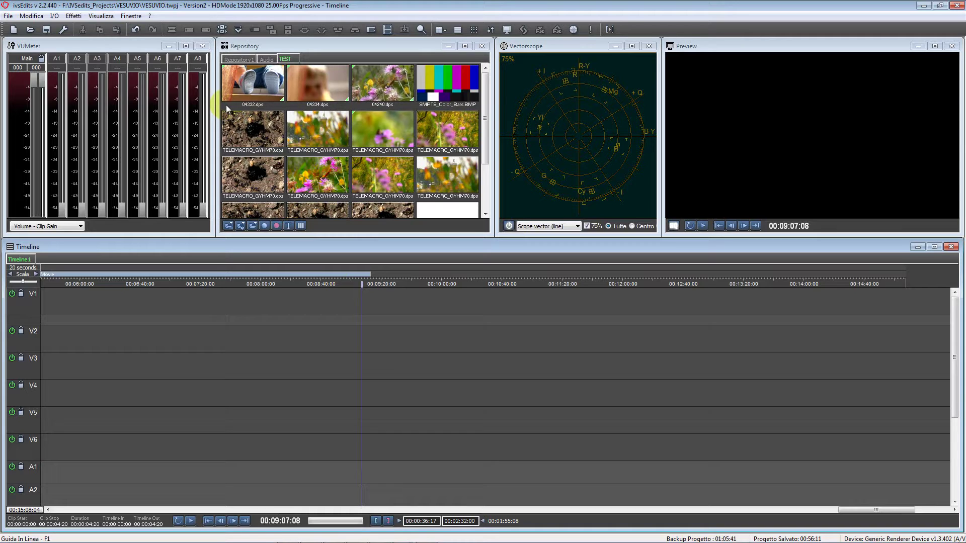
# Select every clip in the TEST bin and drop them in sequence onto V1 at the playhead.
pyautogui.click(225, 105)
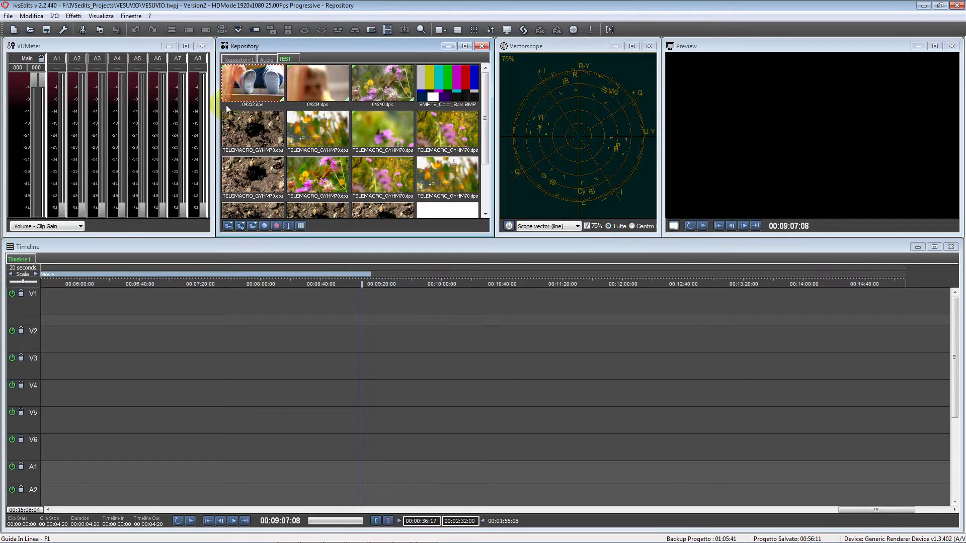
pyautogui.hotkey('ctrl', 'a')
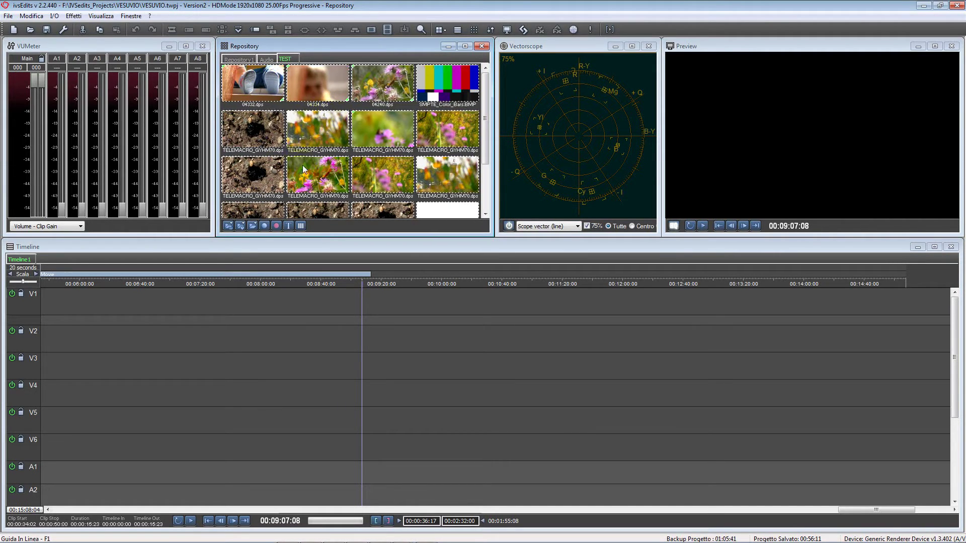
pyautogui.click(255, 67)
pyautogui.moveTo(247, 70); pyautogui.dragTo(275, 294)
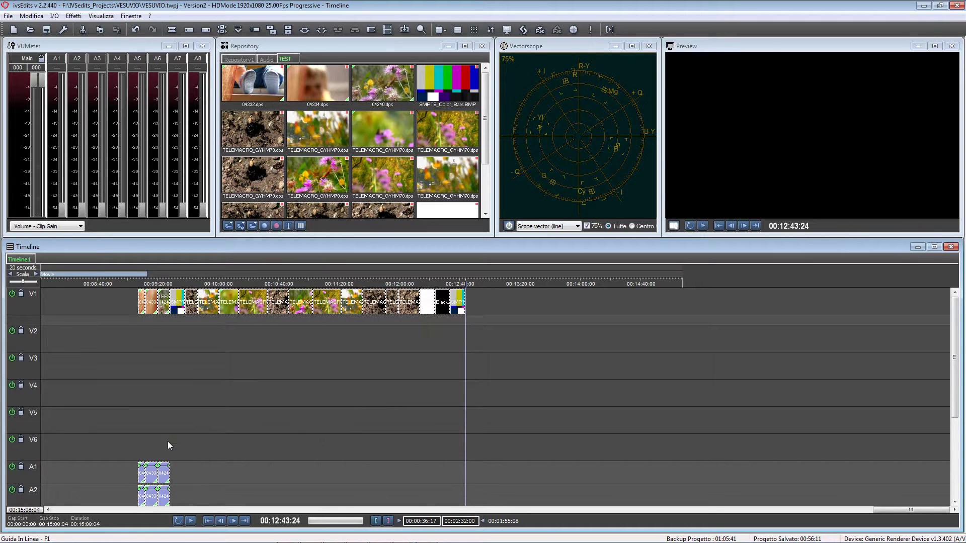
# Move the playhead to the start of the clips and marquee-select every clip on V1.
pyautogui.click(144, 335)
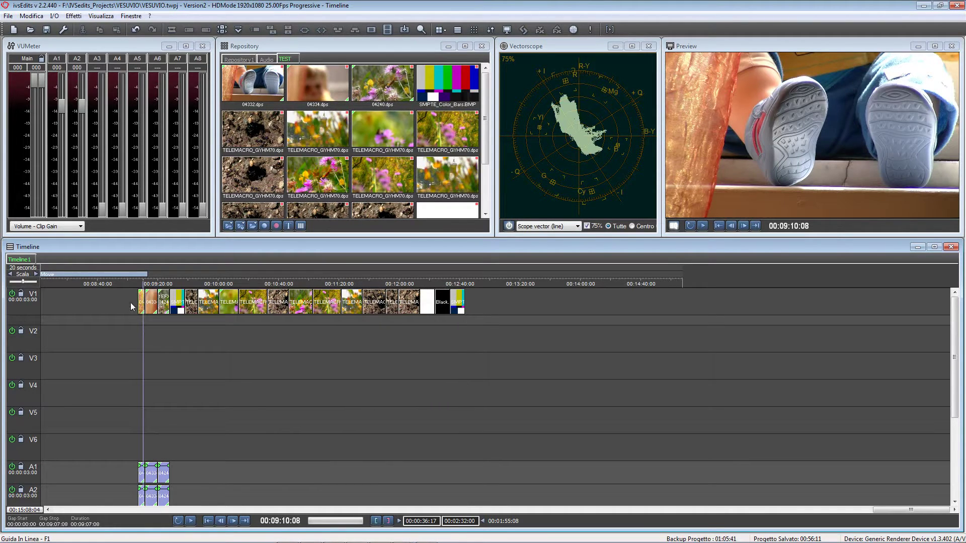
pyautogui.moveTo(129, 300); pyautogui.dragTo(476, 330)
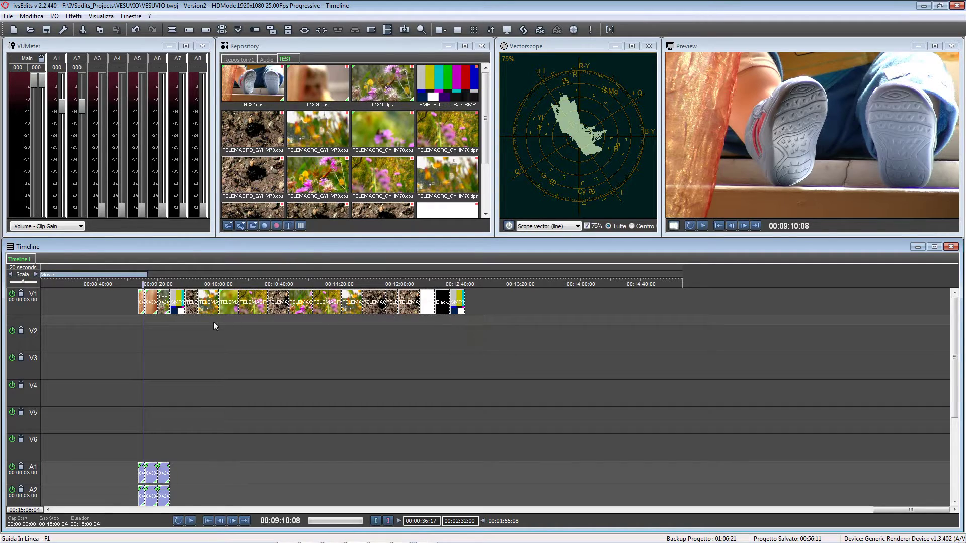
# Bring up the Applica Transizioni submenu for the selected V1 clips.
pyautogui.rightClick(430, 311)
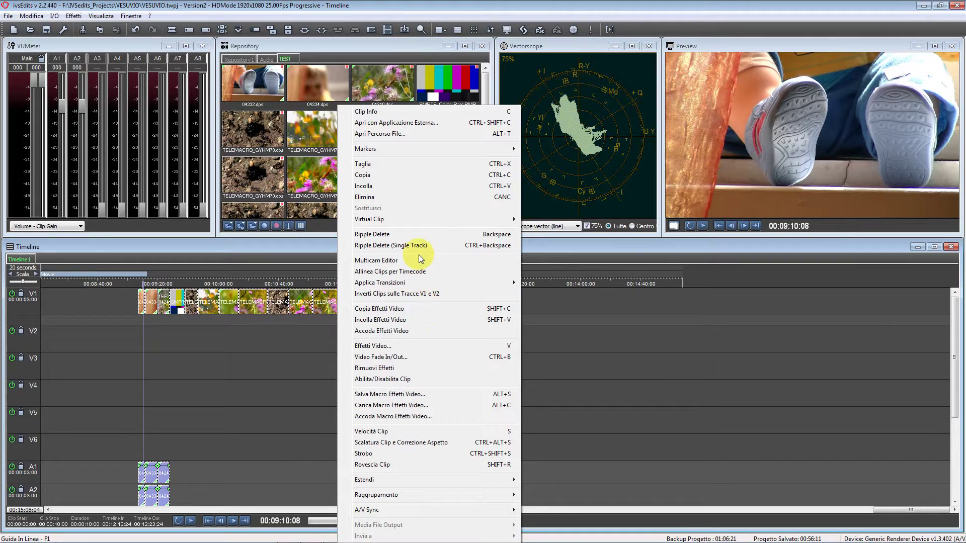
pyautogui.moveTo(413, 285)
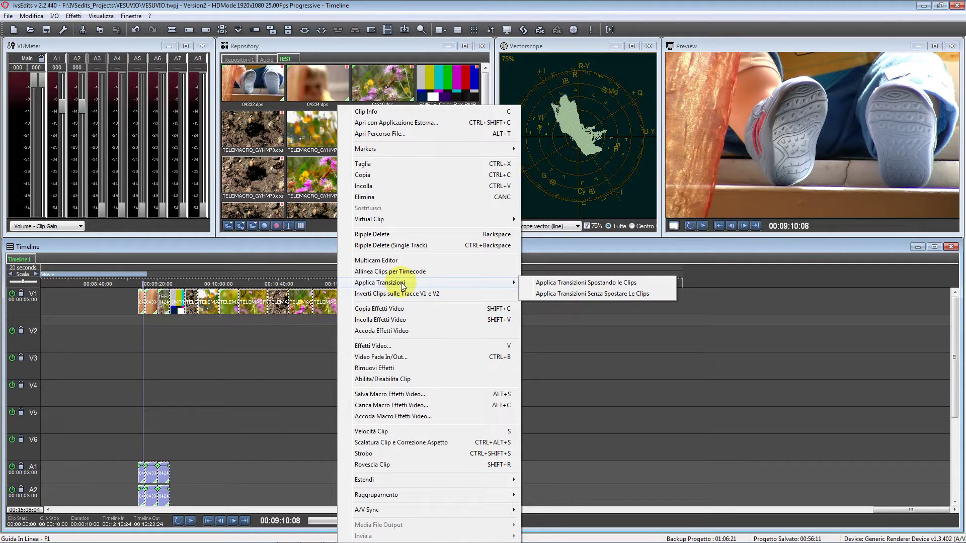
# Choose Applica Transizioni Spostando le Clips with a 00:00:01:00 duration saved as default.
pyautogui.click(575, 285)
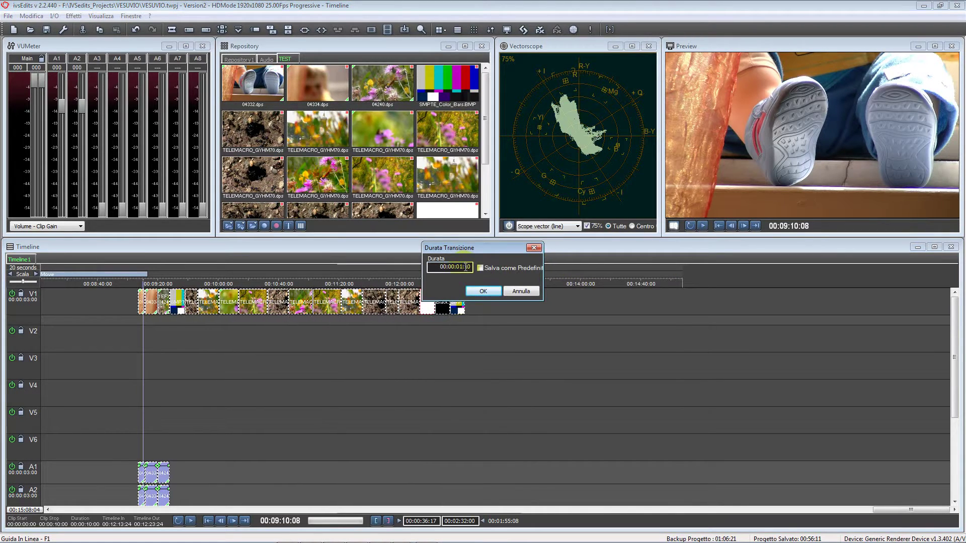
pyautogui.write('00')
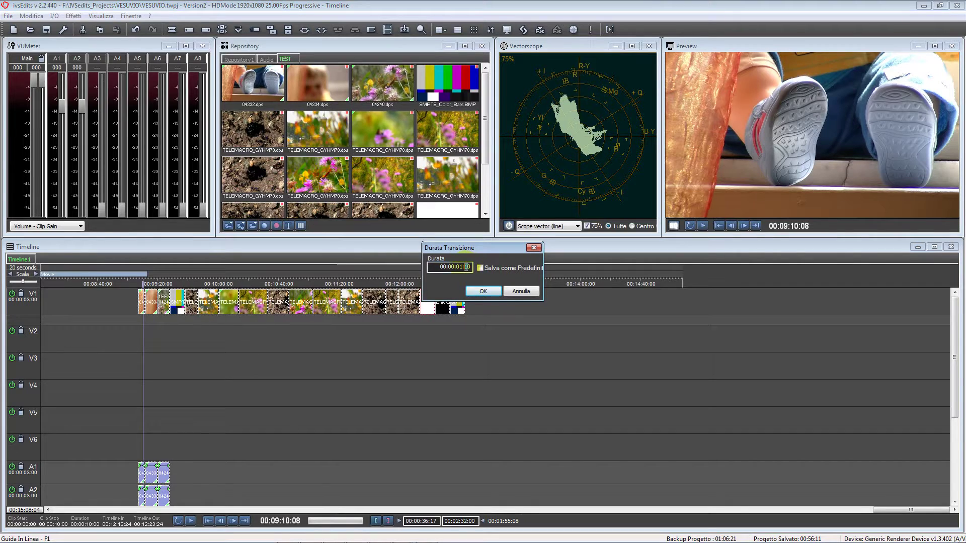
pyautogui.click(480, 267)
# Confirm the one-second duration and inspect the overlapping V1/V2 transitions between 00:09:10:17 and 00:09:14:17.
pyautogui.click(482, 293)
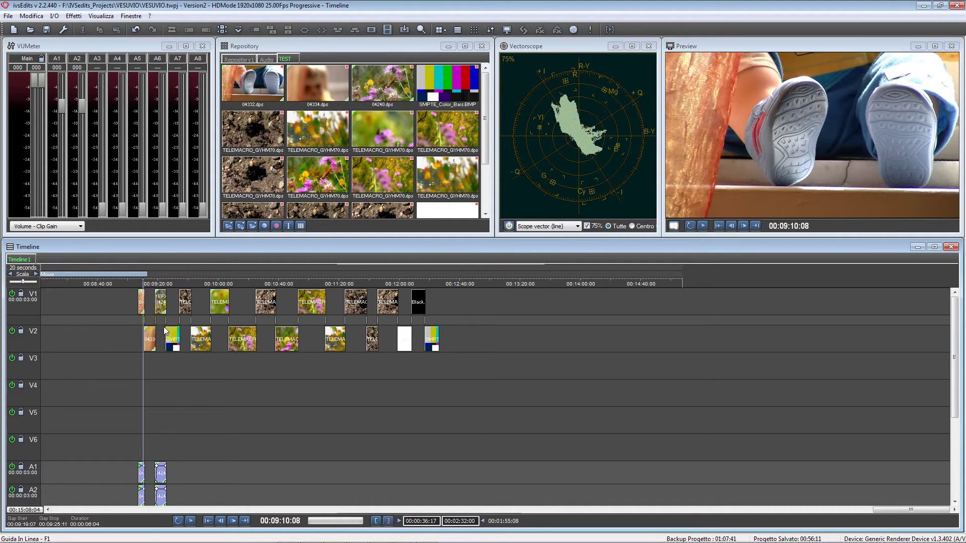
pyautogui.click(144, 372)
pyautogui.scroll(4, 143, 373)
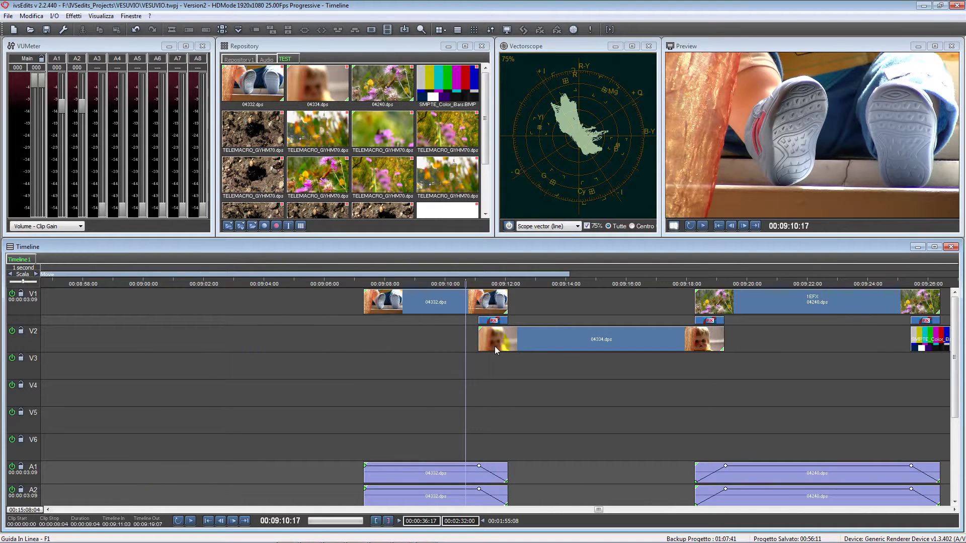
pyautogui.click(588, 403)
pyautogui.scroll(-4, 549, 401)
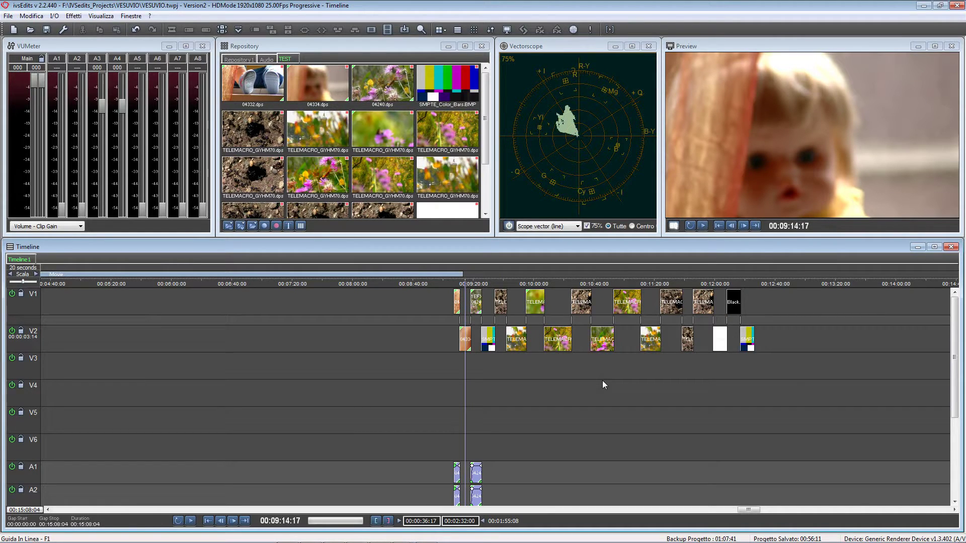
# Undo the transitions and V1/V2 split so the clips run in one row on V1.
pyautogui.hotkey('ctrl', 'a')
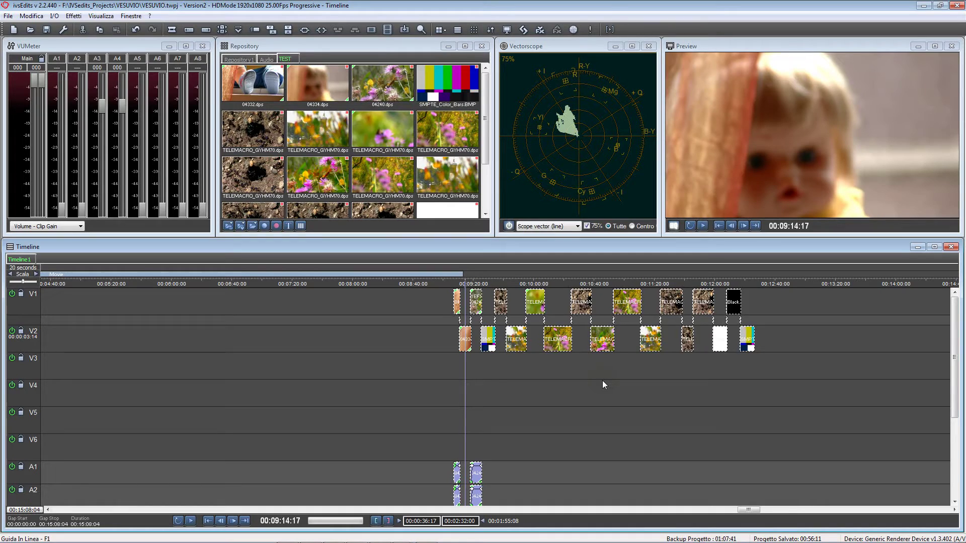
pyautogui.hotkey('ctrl', 'v')
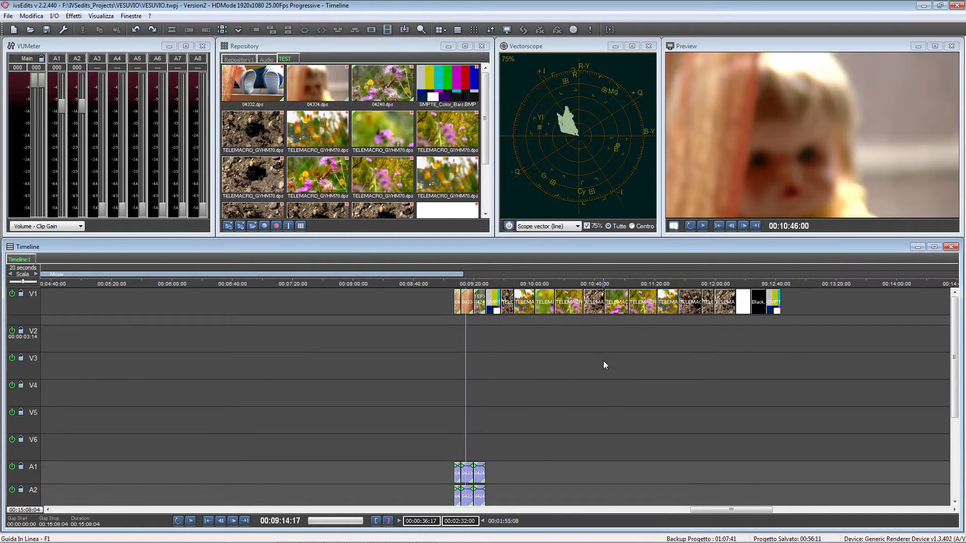
pyautogui.scroll(1, 603, 360)
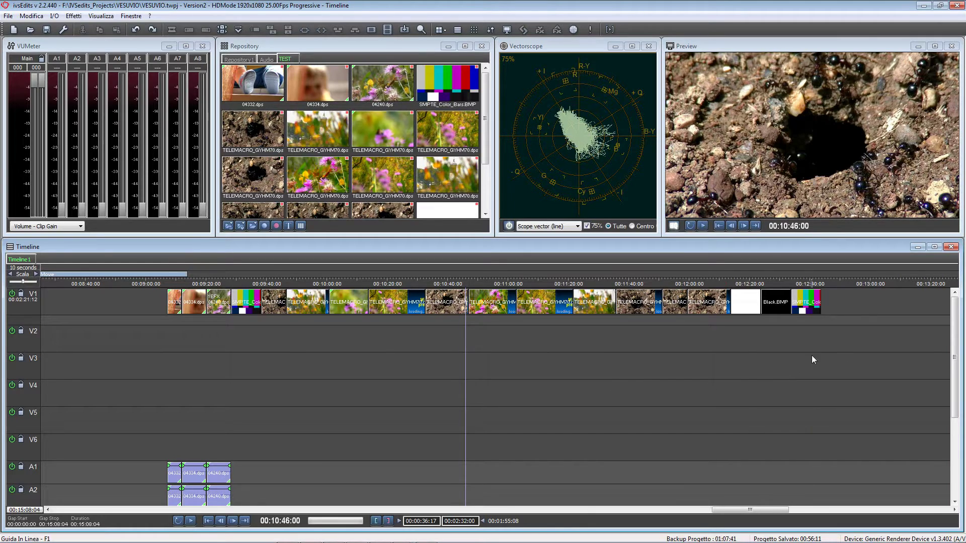
pyautogui.click(748, 357)
pyautogui.click(470, 361)
# Select all clips again and bring up the Applica Transizioni submenu.
pyautogui.hotkey('ctrl', 'a')
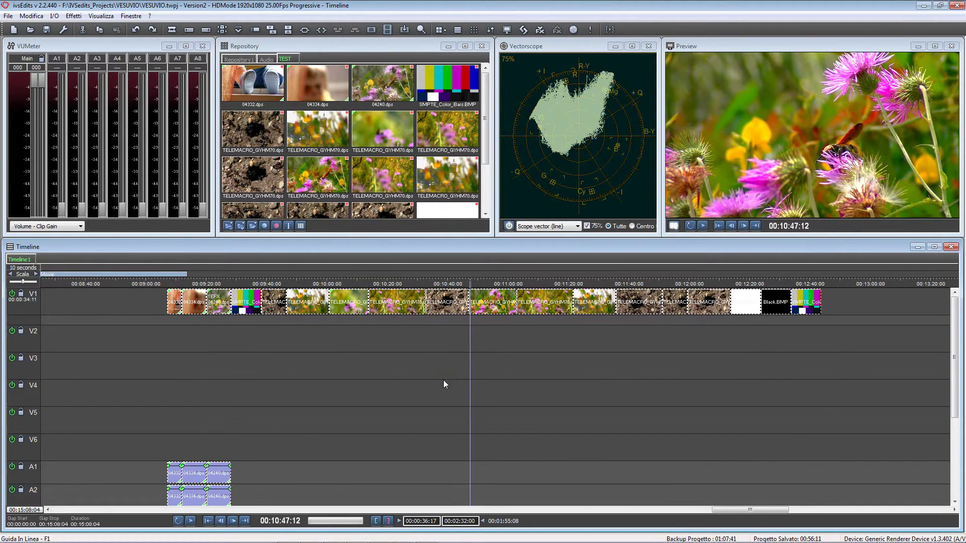
pyautogui.rightClick(382, 310)
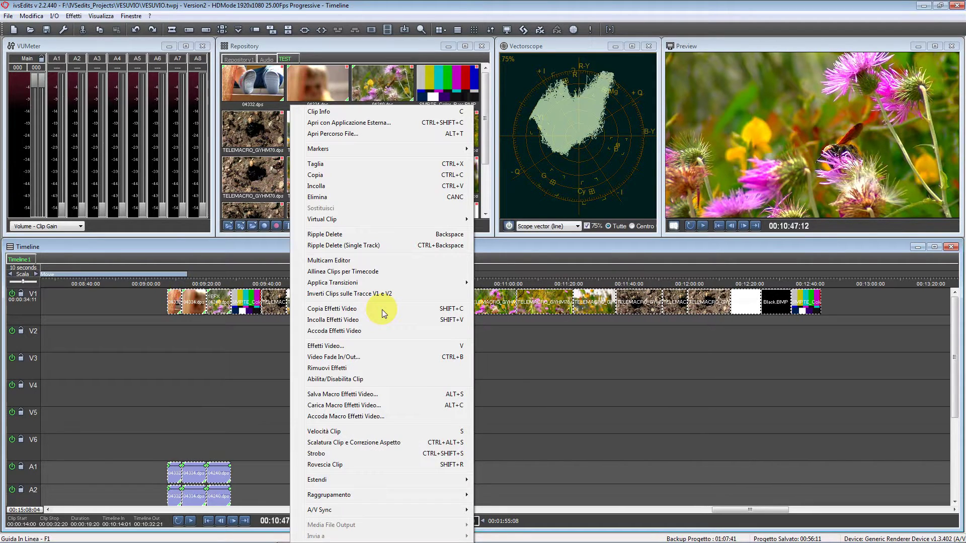
pyautogui.moveTo(379, 284)
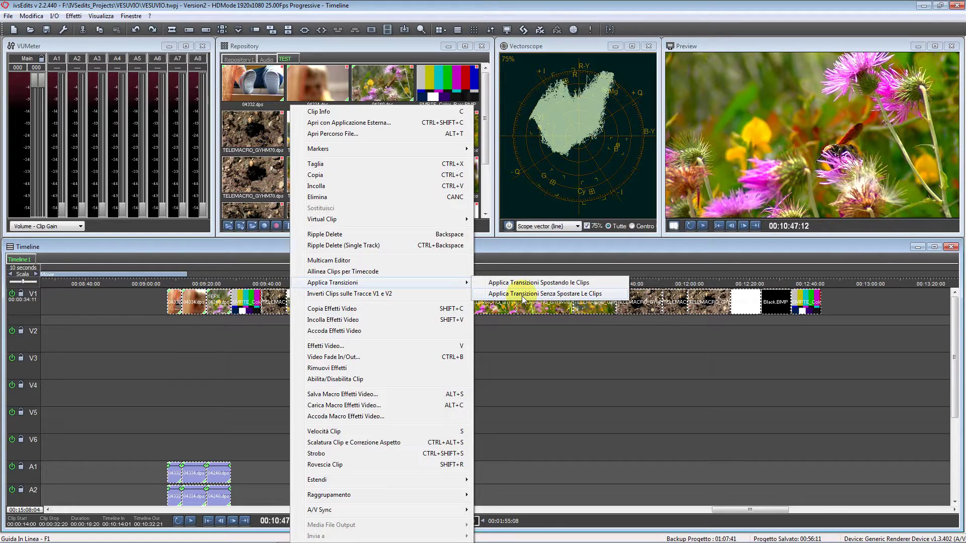
# Dismiss the menu and move 04334.dps, SMPTE, TELEMACRO and the next clip down onto V2.
pyautogui.click(520, 349)
pyautogui.moveTo(193, 302); pyautogui.dragTo(193, 339)
pyautogui.moveTo(246, 316); pyautogui.dragTo(247, 340)
pyautogui.moveTo(292, 308); pyautogui.dragTo(318, 332)
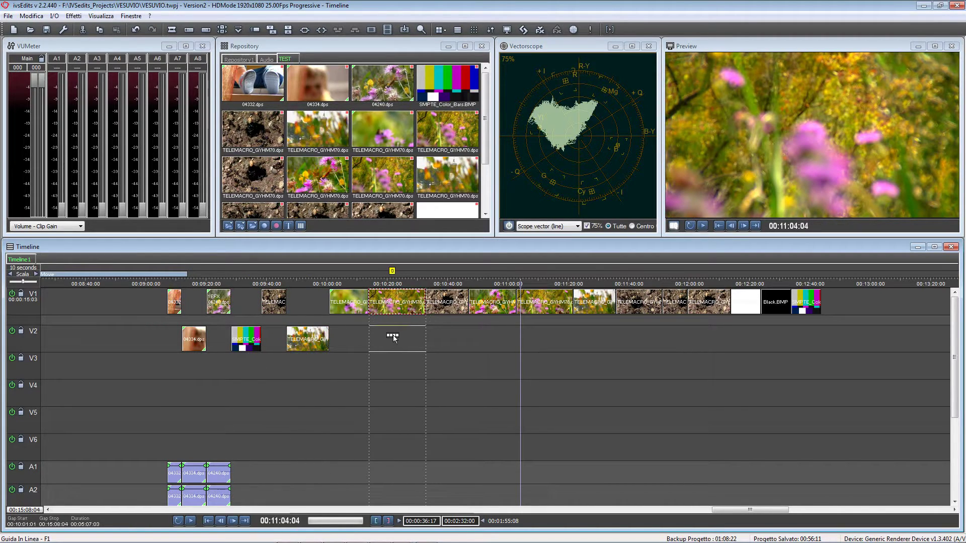
pyautogui.moveTo(393, 338); pyautogui.dragTo(394, 339)
pyautogui.moveTo(476, 310); pyautogui.dragTo(476, 339)
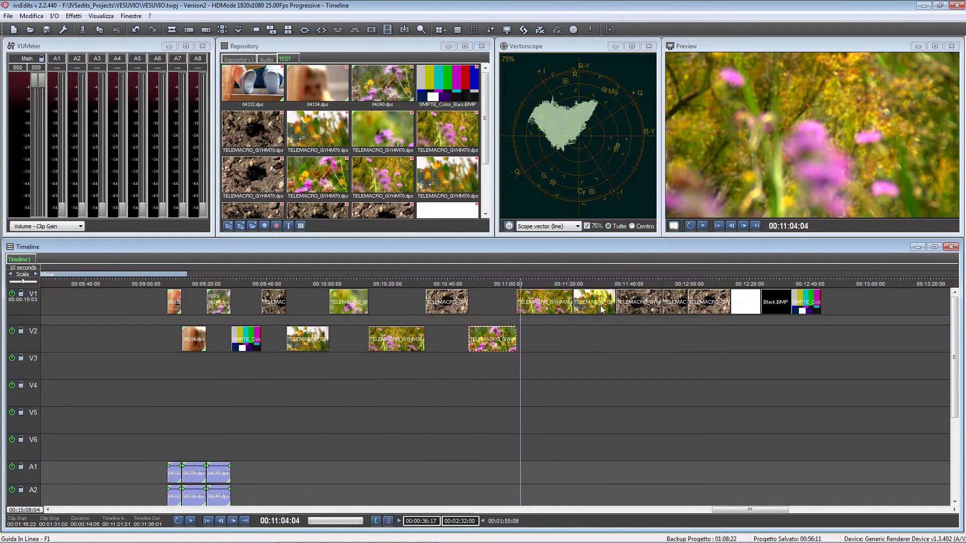
# Move the two remaining TELEMACRO clips onto V2 and lengthen both V2 clips.
pyautogui.click(674, 309)
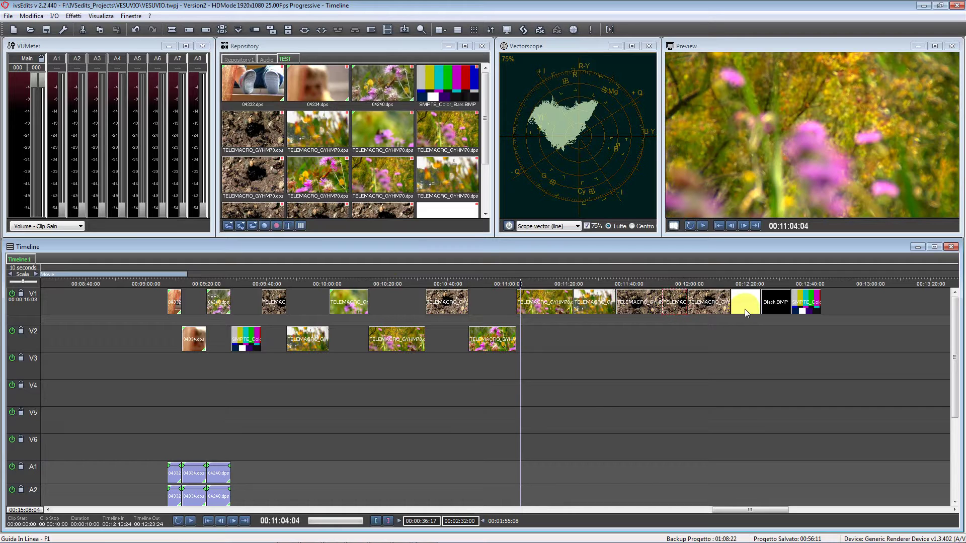
pyautogui.click(747, 306)
pyautogui.moveTo(753, 308); pyautogui.dragTo(749, 334)
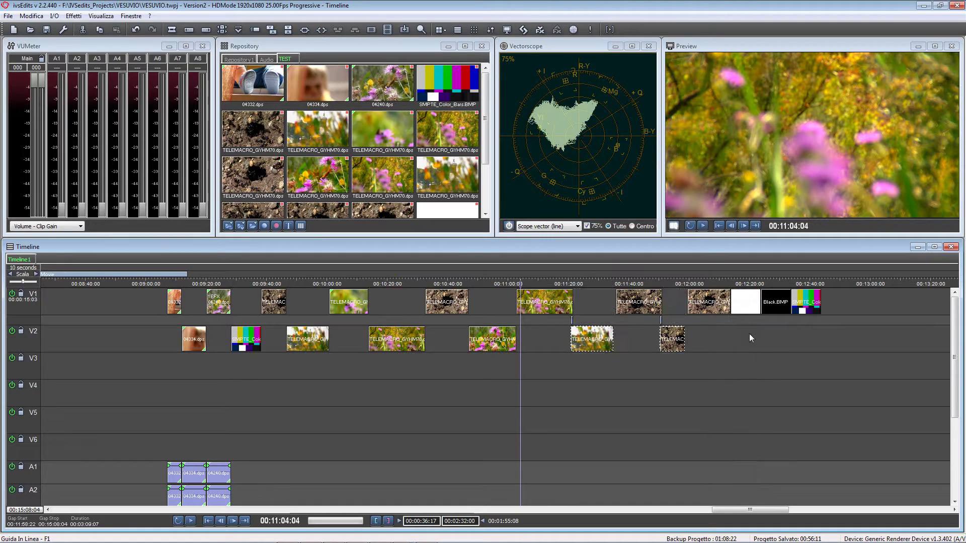
pyautogui.moveTo(673, 346)
pyautogui.mouseDown()
pyautogui.moveTo(694, 343)
pyautogui.moveTo(661, 347)
pyautogui.mouseUp()
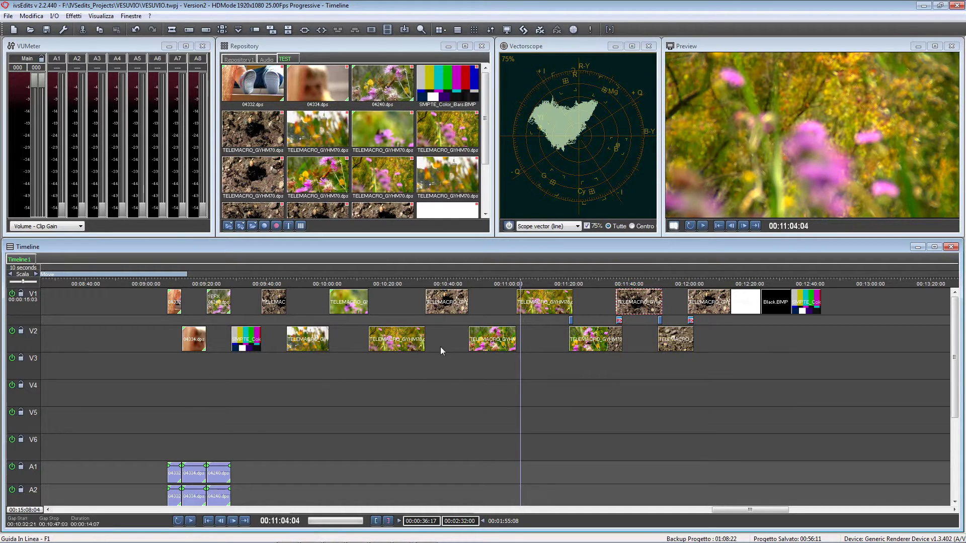
pyautogui.hscroll(2, 169, 333)
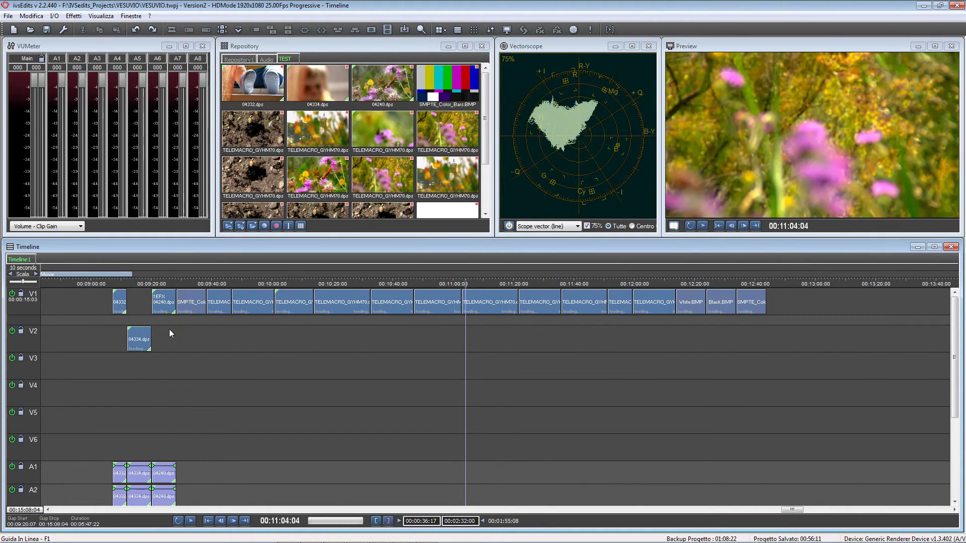
# Select all V1 clips and choose Applica Transizioni Senza Spostare Le Clips.
pyautogui.click(169, 329)
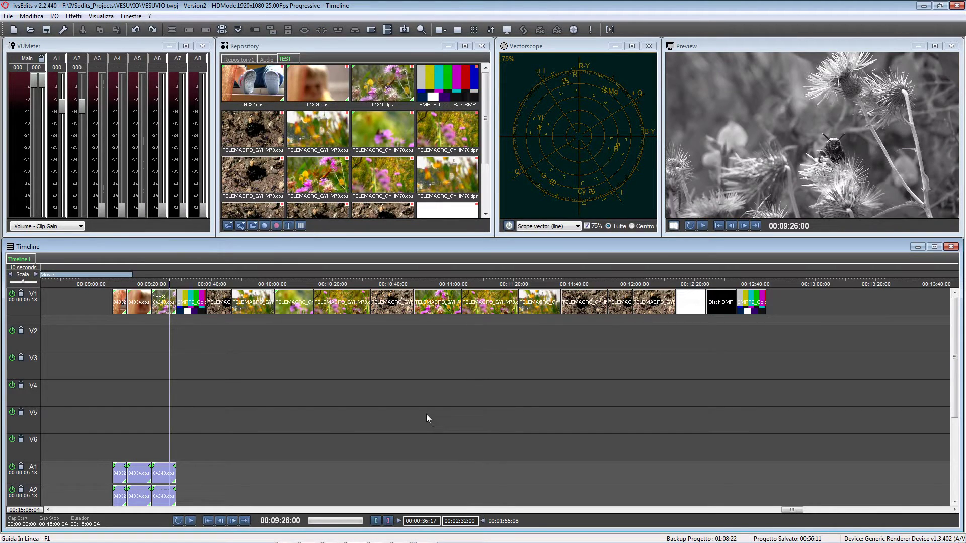
pyautogui.moveTo(332, 385); pyautogui.dragTo(783, 345)
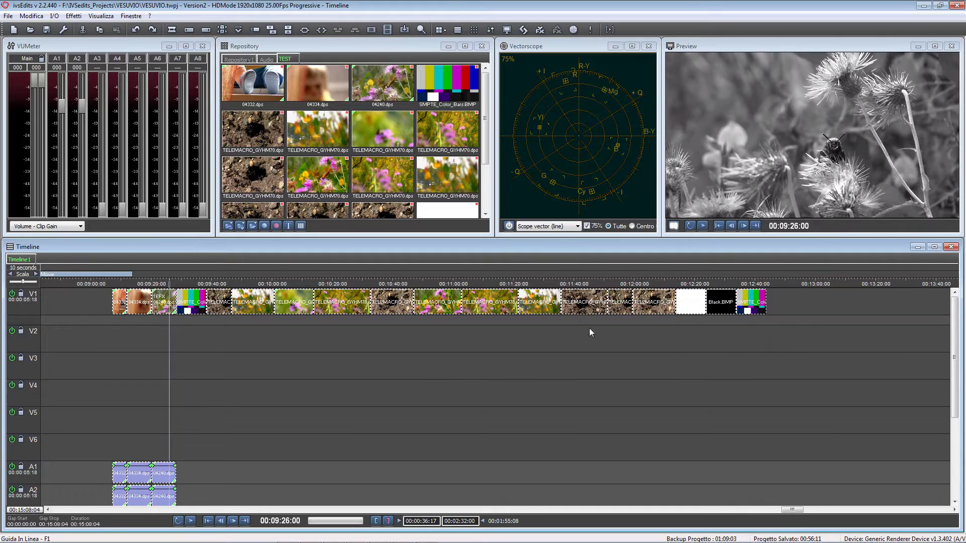
pyautogui.rightClick(475, 302)
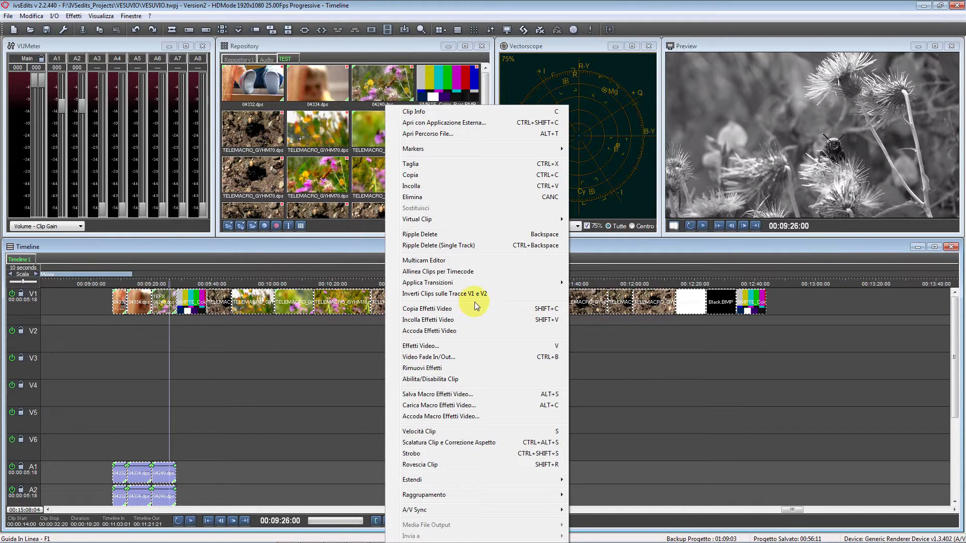
pyautogui.moveTo(470, 284)
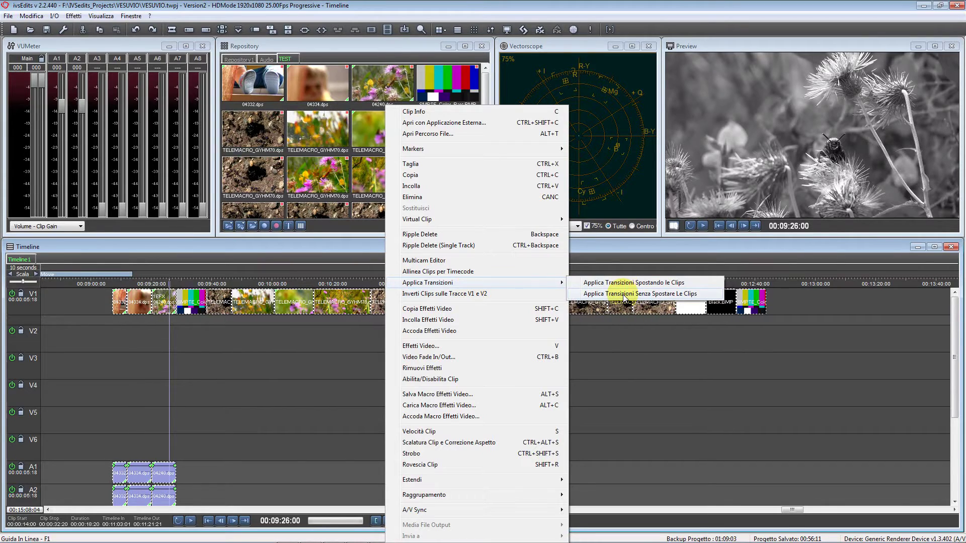
pyautogui.click(623, 296)
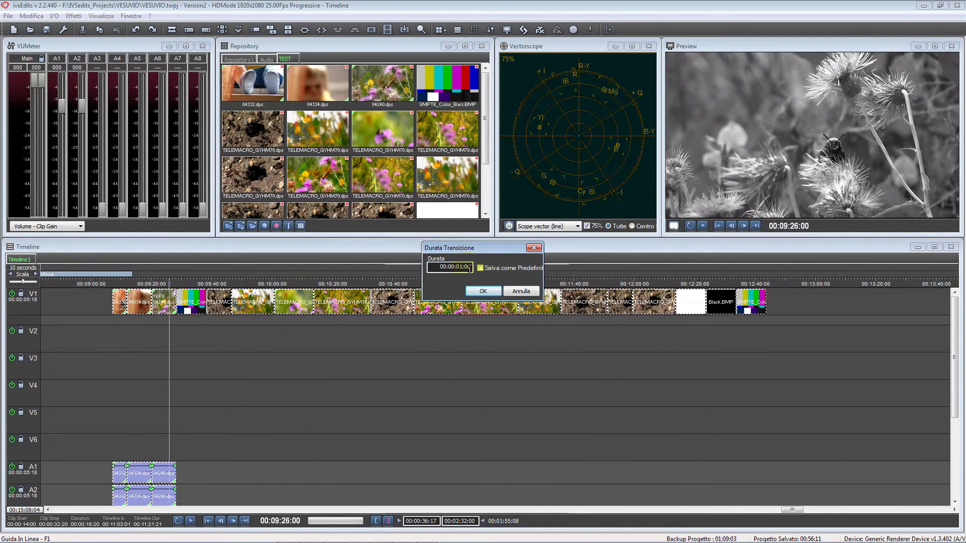
# Set the transition duration to 00:00:01:05 and confirm it.
pyautogui.write('05')
pyautogui.click(496, 294)
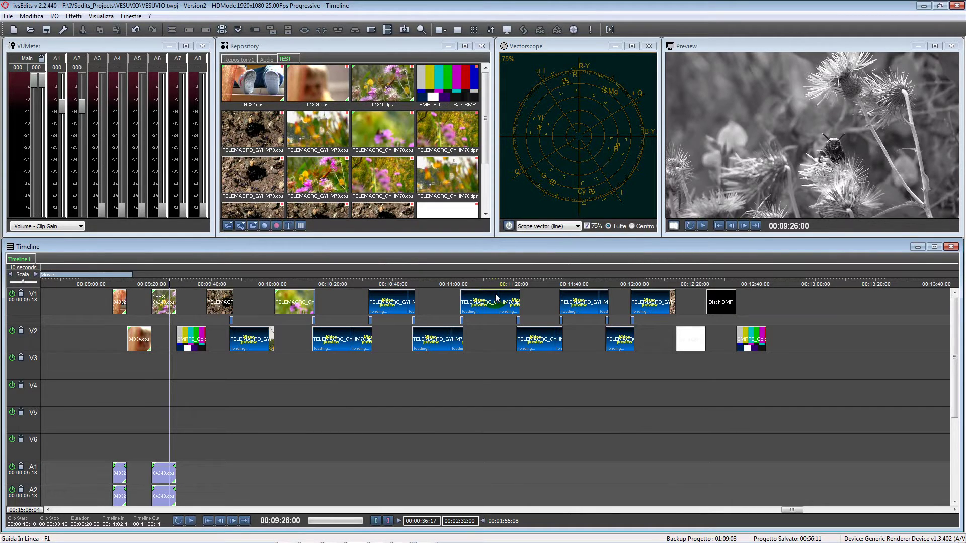
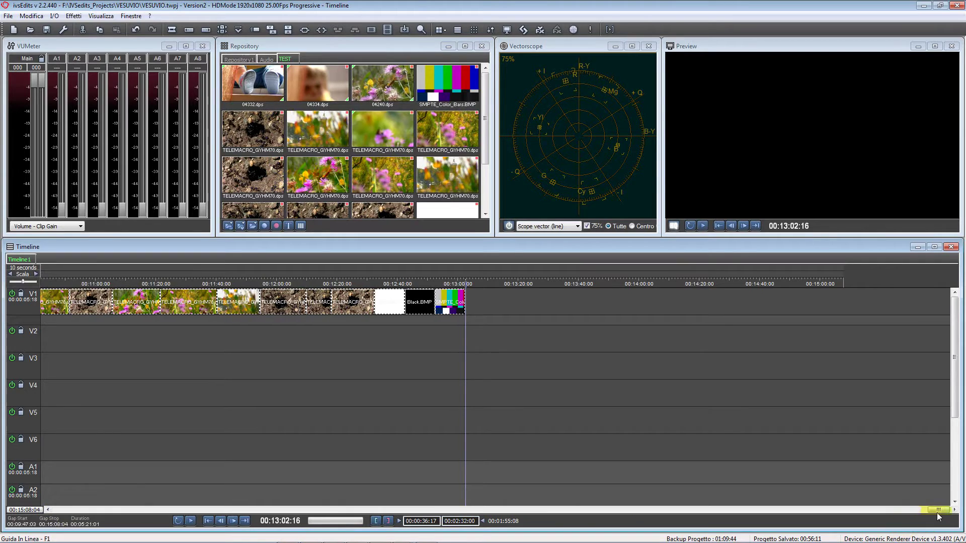
# Select the V1 clips from 00:10:41:21 to the end and drag them right to open a gap.
pyautogui.moveTo(937, 512); pyautogui.dragTo(800, 524)
pyautogui.click(527, 440)
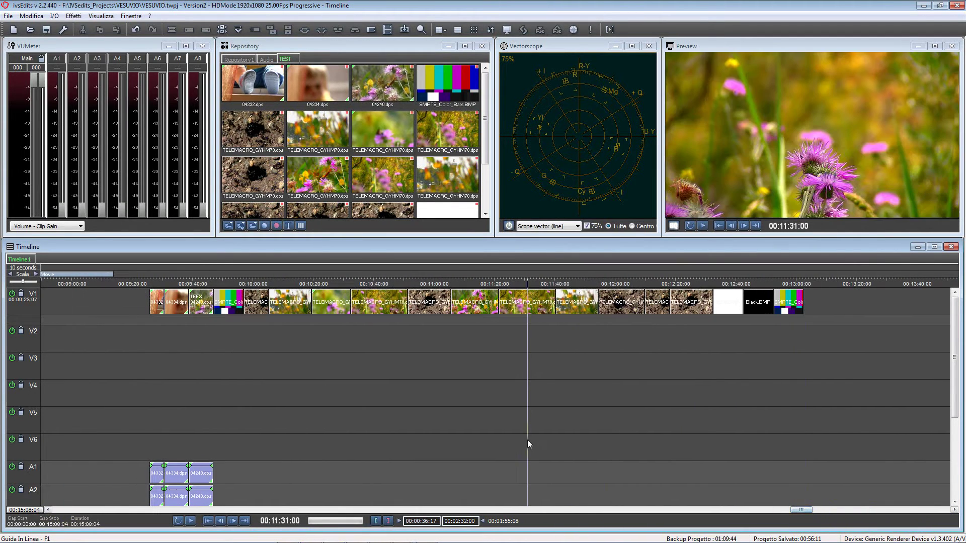
pyautogui.click(379, 334)
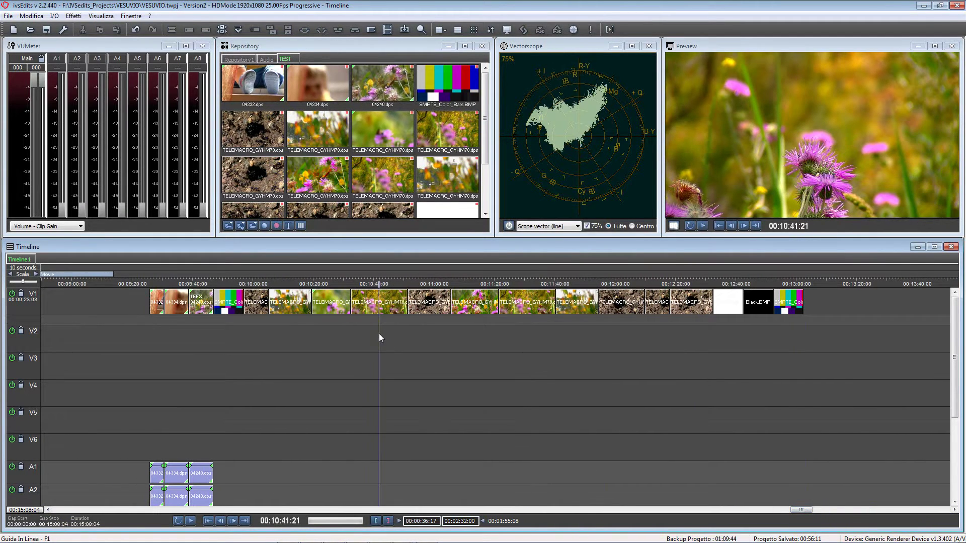
pyautogui.keyDown('shift'); pyautogui.click(777, 308); pyautogui.keyUp('shift')
pyautogui.moveTo(421, 312); pyautogui.dragTo(563, 333)
pyautogui.click(424, 392)
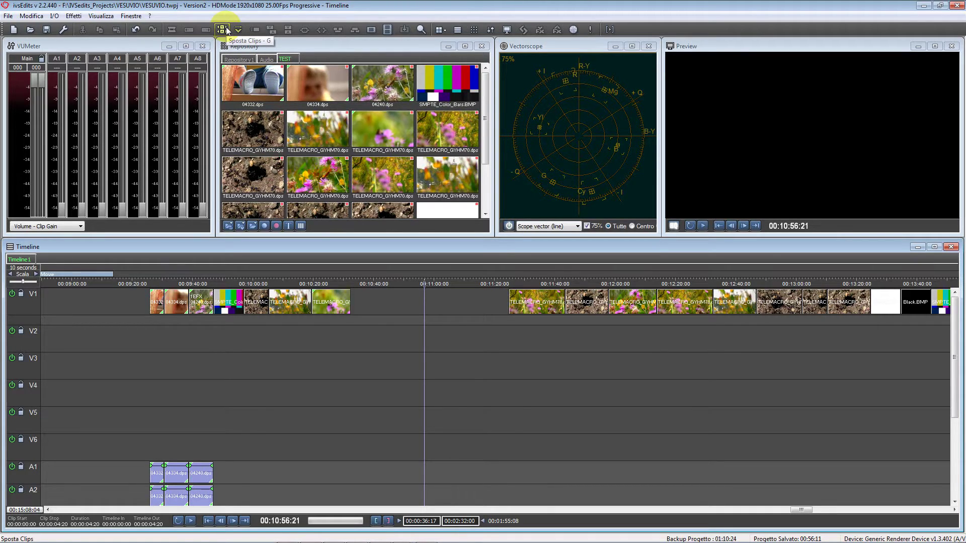
pyautogui.click(505, 378)
pyautogui.scroll(-1, 504, 376)
pyautogui.moveTo(453, 302); pyautogui.dragTo(707, 349)
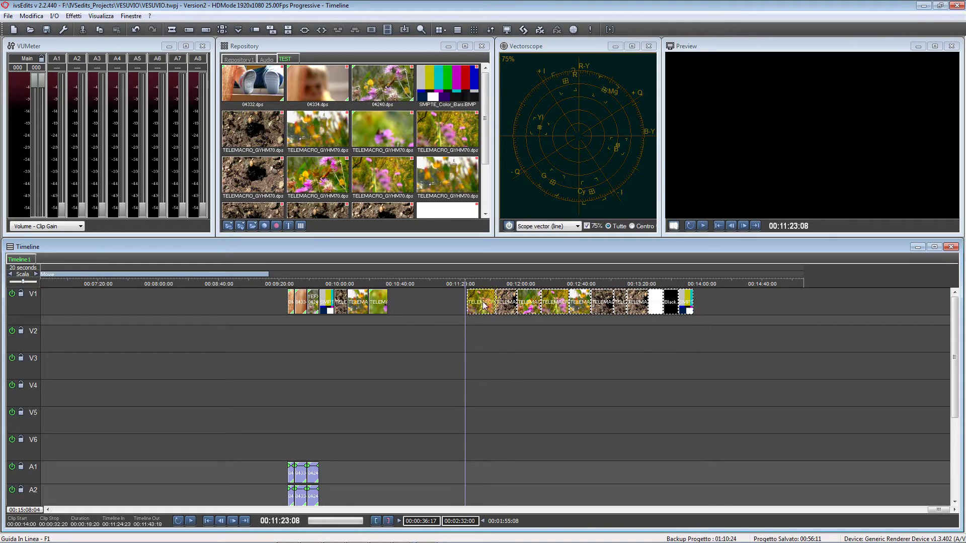
pyautogui.moveTo(483, 302)
pyautogui.mouseDown()
pyautogui.moveTo(410, 316)
pyautogui.moveTo(498, 315)
pyautogui.moveTo(490, 315)
pyautogui.mouseUp()
pyautogui.click(499, 347)
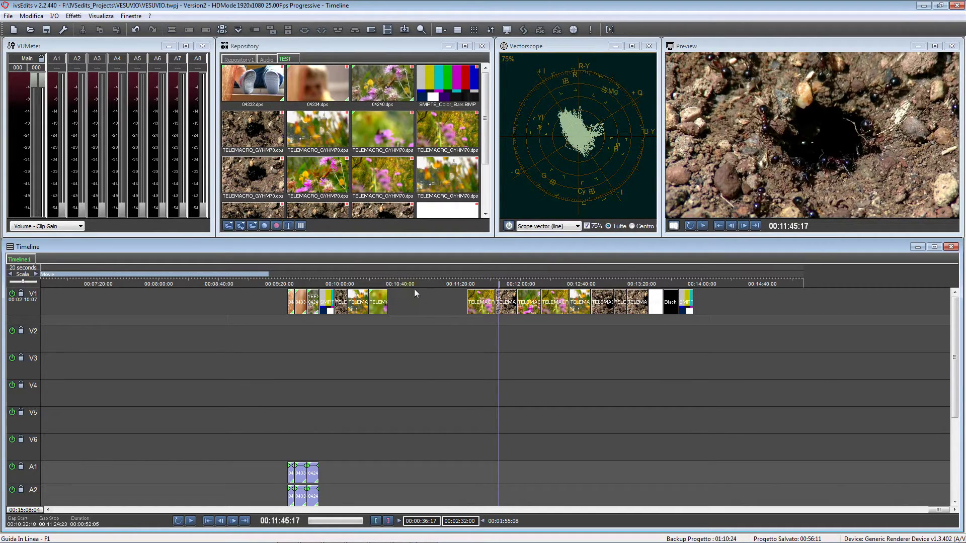
pyautogui.rightClick(427, 301)
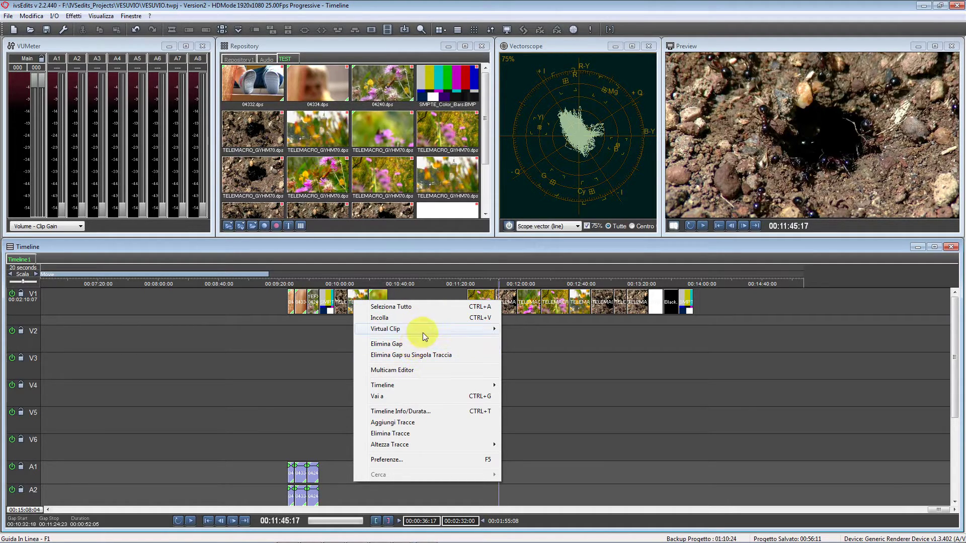
pyautogui.click(448, 299)
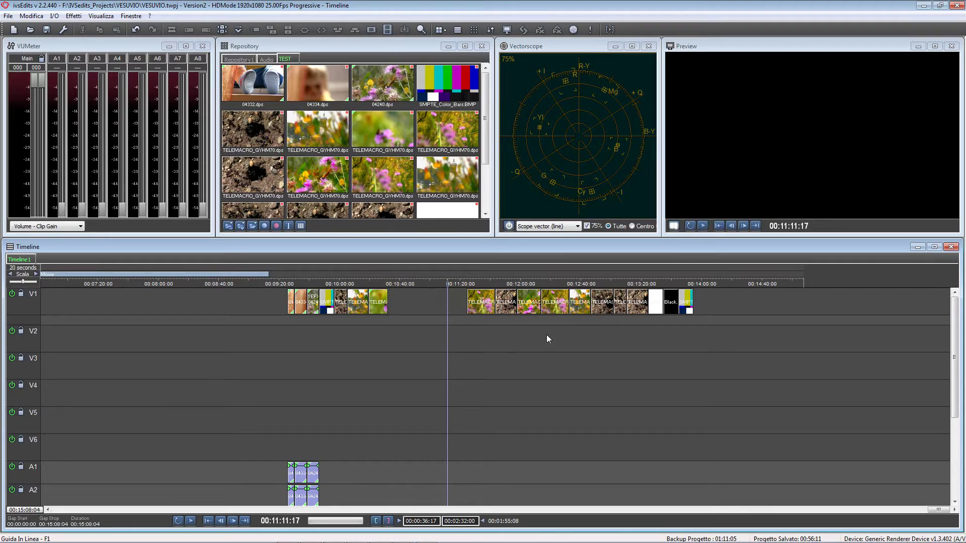
# Select the second V1 clip group and paste a copy onto V2 at 00:13:24:17.
pyautogui.click(489, 308)
pyautogui.keyDown('shift'); pyautogui.click(689, 303); pyautogui.keyUp('shift')
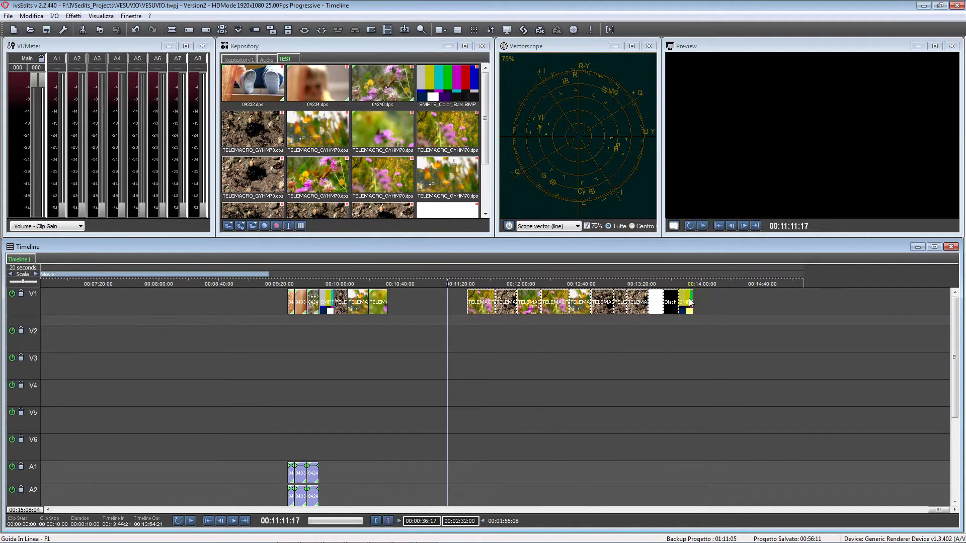
pyautogui.click(648, 345)
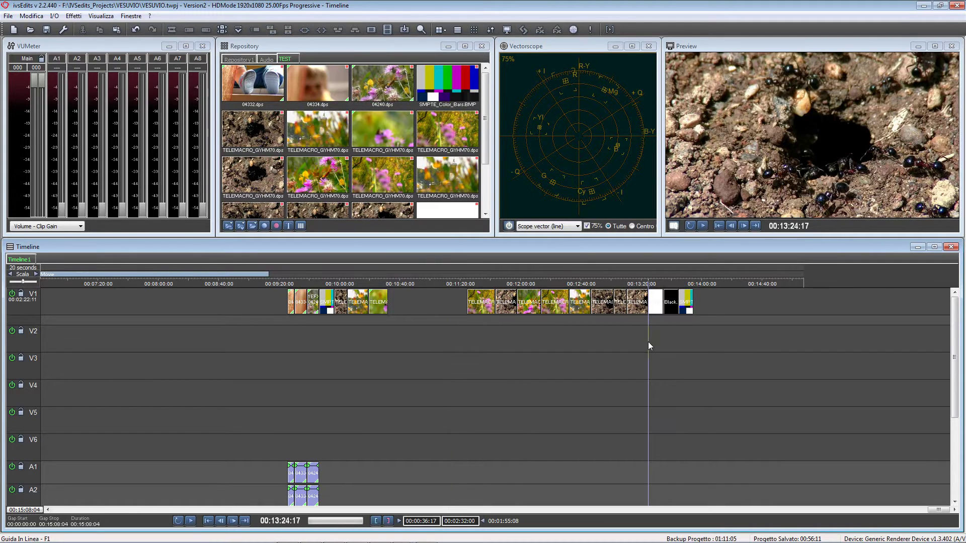
pyautogui.hotkey('ctrl', 'v')
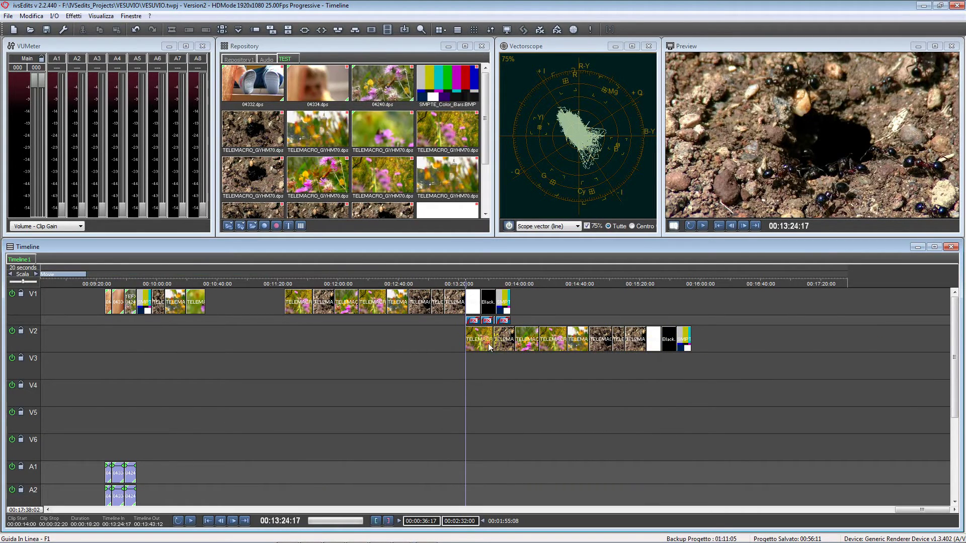
# Move the pasted clips down to track V3, starting just after 00:11:20.
pyautogui.click(453, 340)
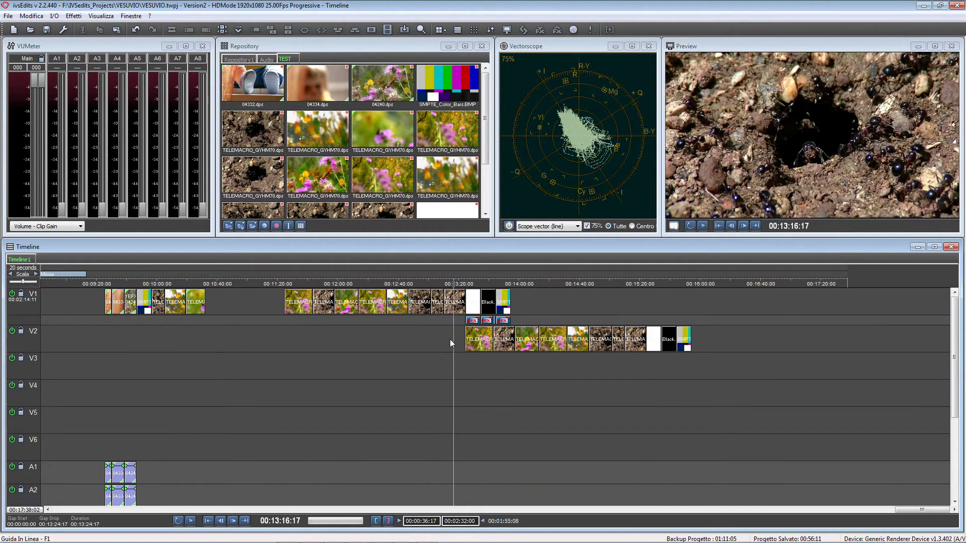
pyautogui.moveTo(458, 335); pyautogui.dragTo(704, 370)
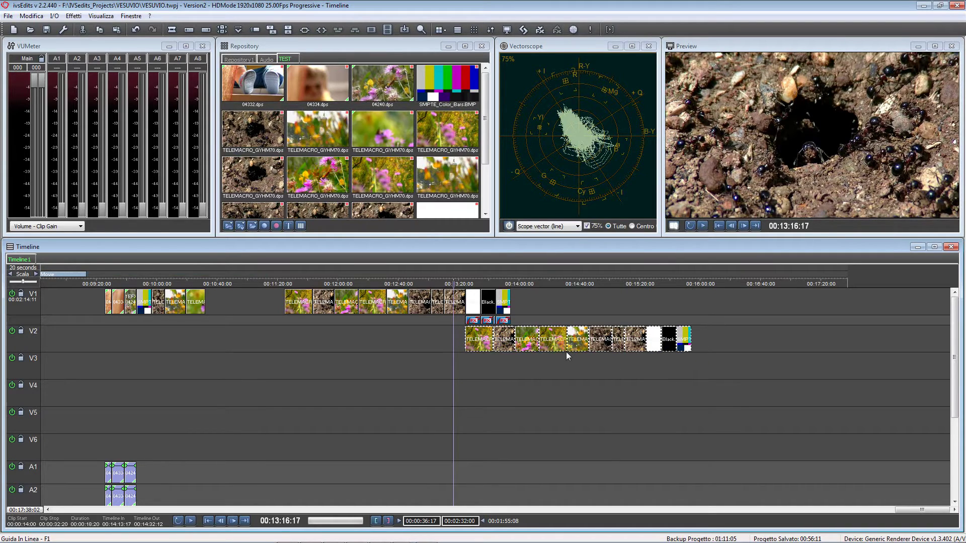
pyautogui.moveTo(487, 348); pyautogui.dragTo(321, 366)
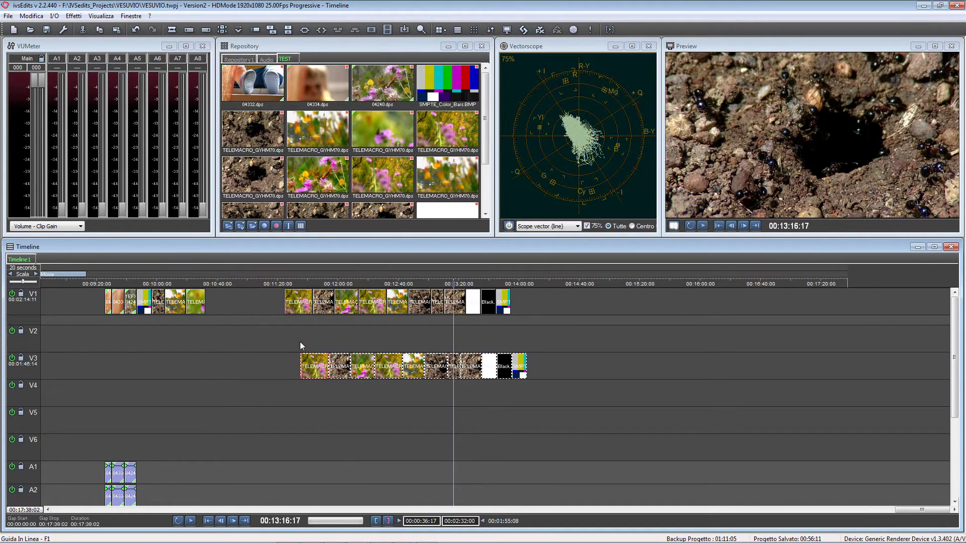
# Undo an all-track Elimina Gap, then close the V1 gap with Elimina Gap su Singola Traccia.
pyautogui.rightClick(244, 300)
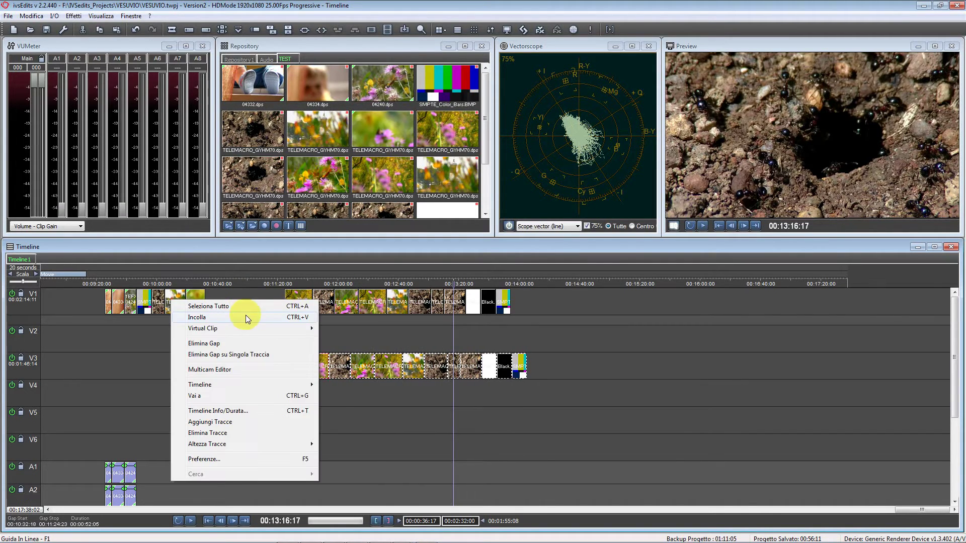
pyautogui.click(225, 343)
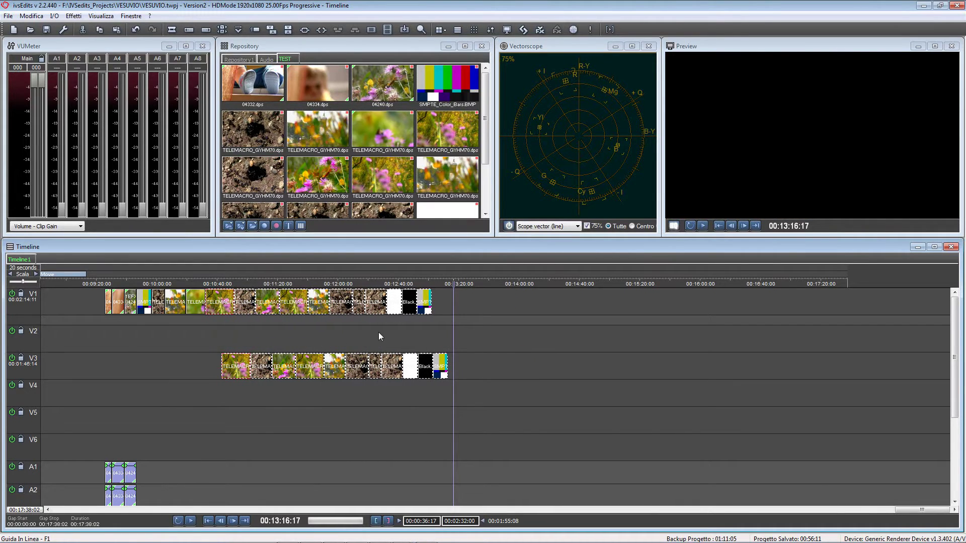
pyautogui.click(238, 313)
pyautogui.click(239, 331)
pyautogui.hotkey('ctrl', 'z')
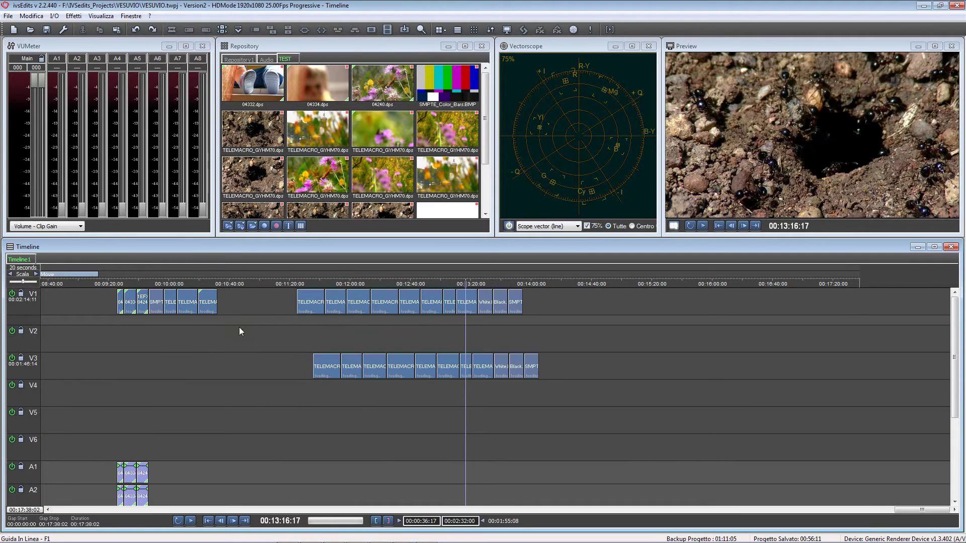
pyautogui.rightClick(263, 299)
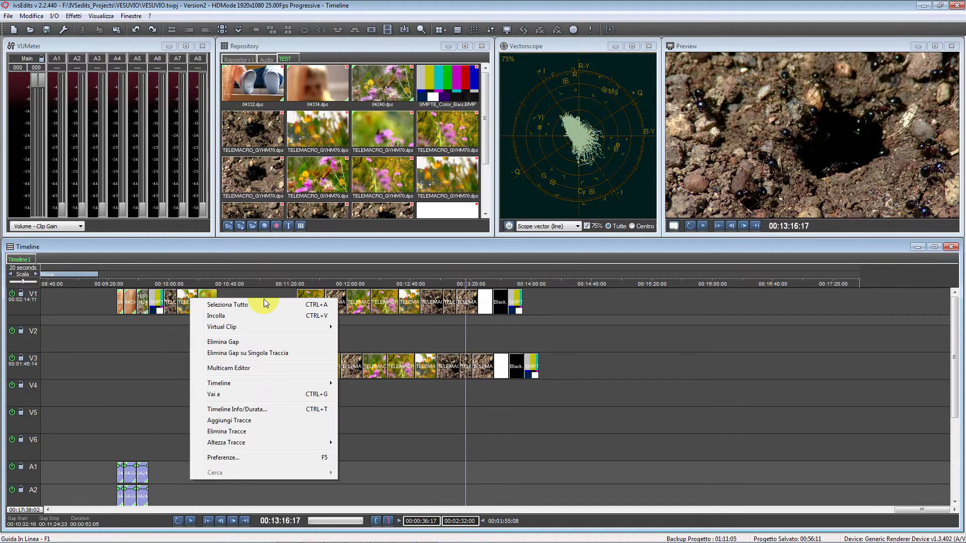
pyautogui.click(254, 354)
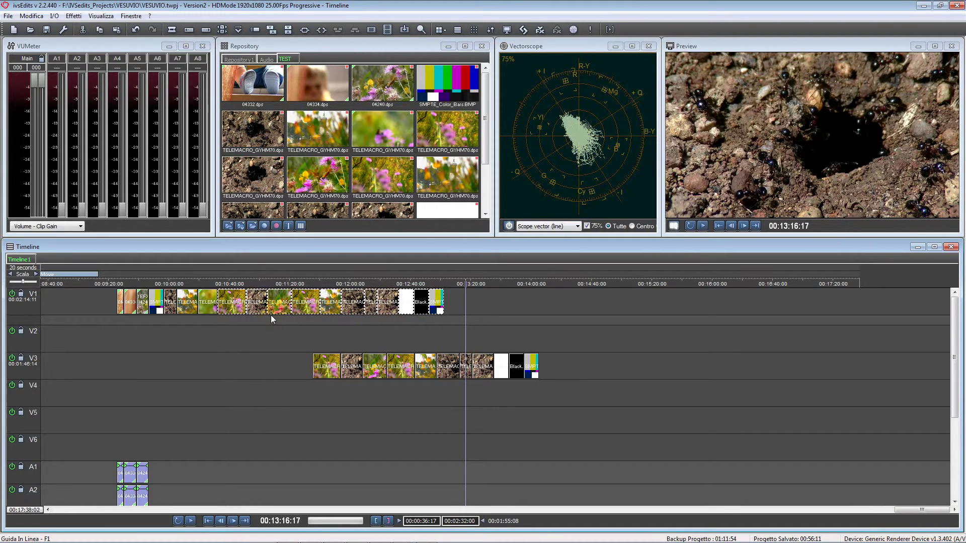
# Move all V3 clips onto V1 after its last clip and remove the V1 gap.
pyautogui.hotkey('ctrl', 'z')
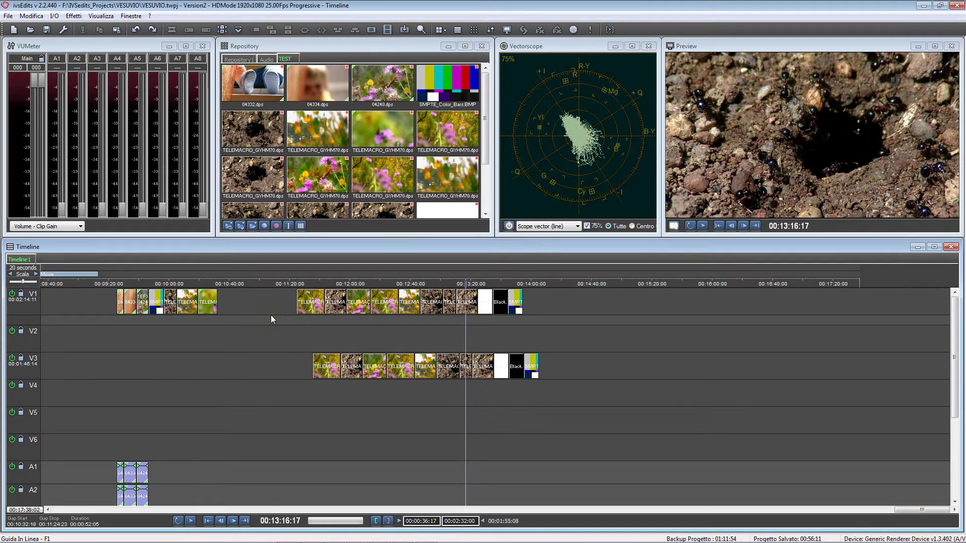
pyautogui.click(273, 313)
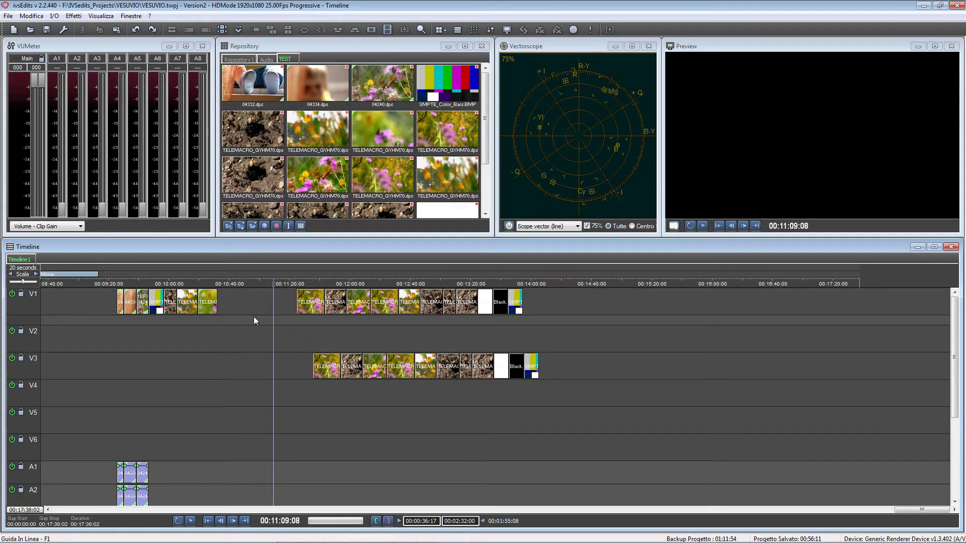
pyautogui.click(331, 366)
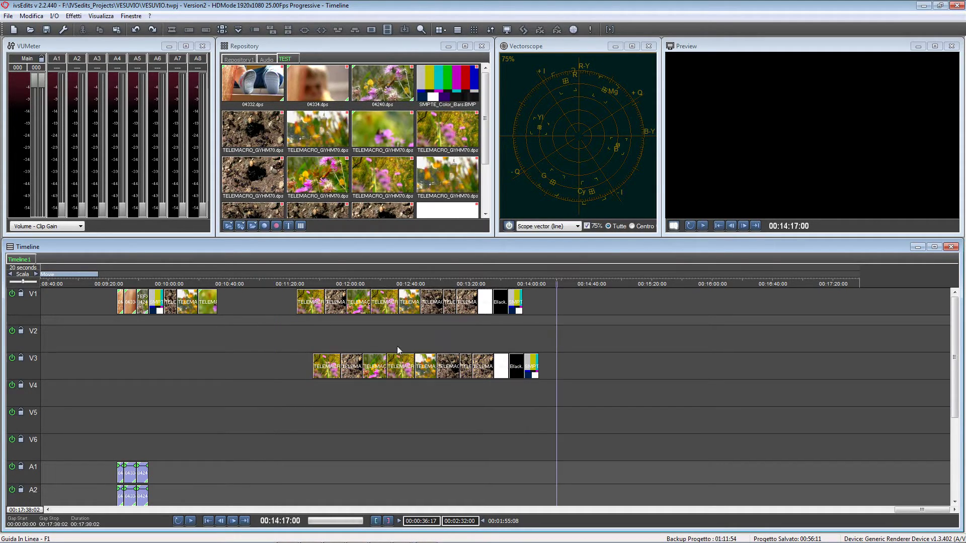
pyautogui.moveTo(324, 340); pyautogui.dragTo(533, 386)
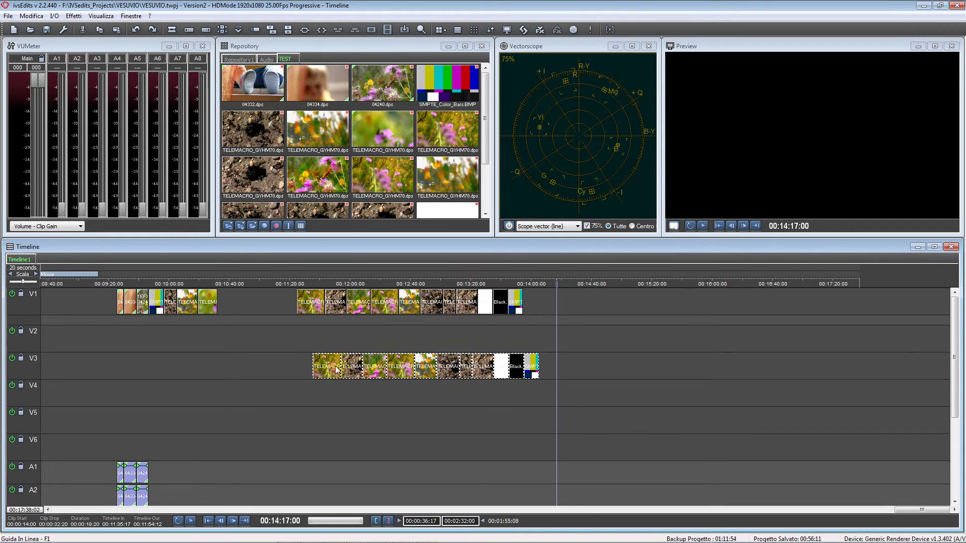
pyautogui.moveTo(350, 375); pyautogui.dragTo(561, 301)
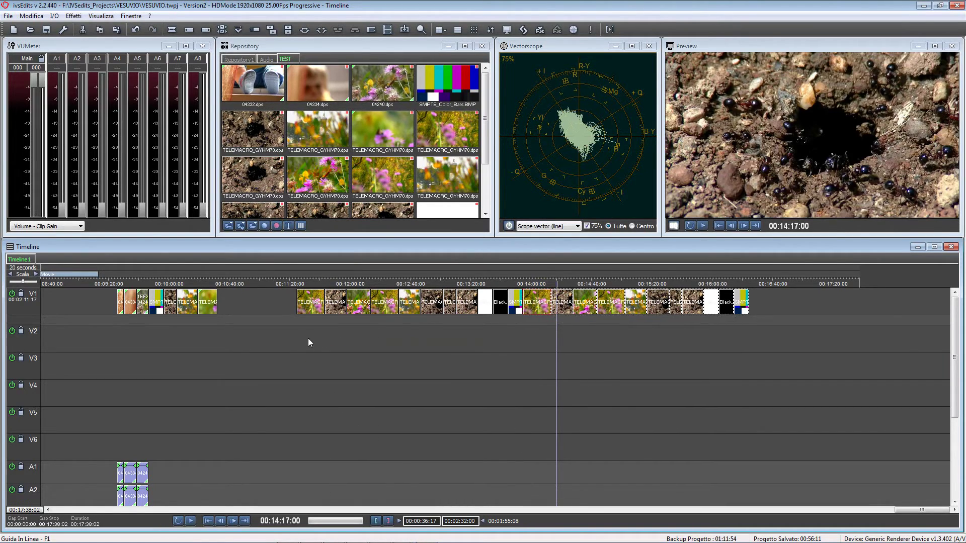
pyautogui.click(265, 305)
pyautogui.rightClick(264, 305)
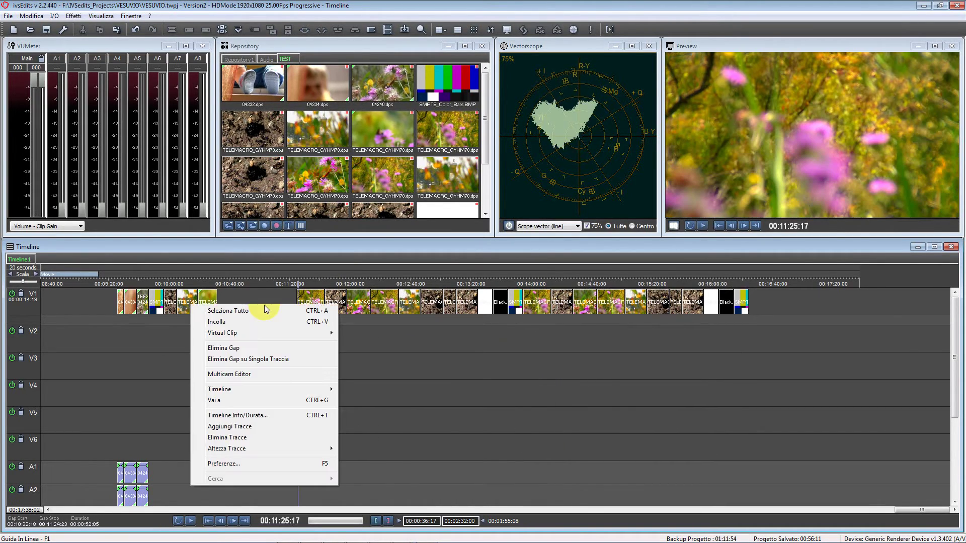
pyautogui.click(252, 348)
# Delete the first three V1 clips with their A1/A2 audio and the short TELE clip.
pyautogui.click(232, 373)
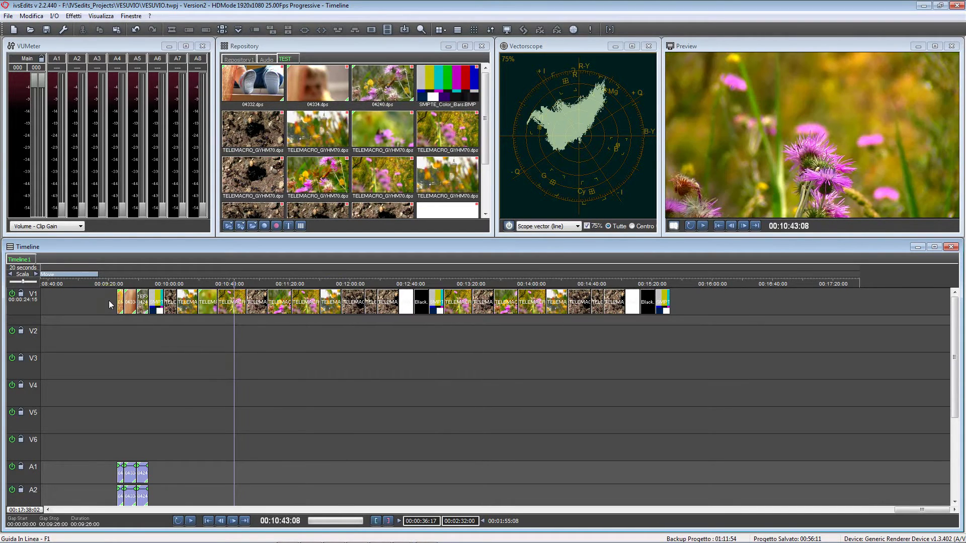
pyautogui.click(168, 341)
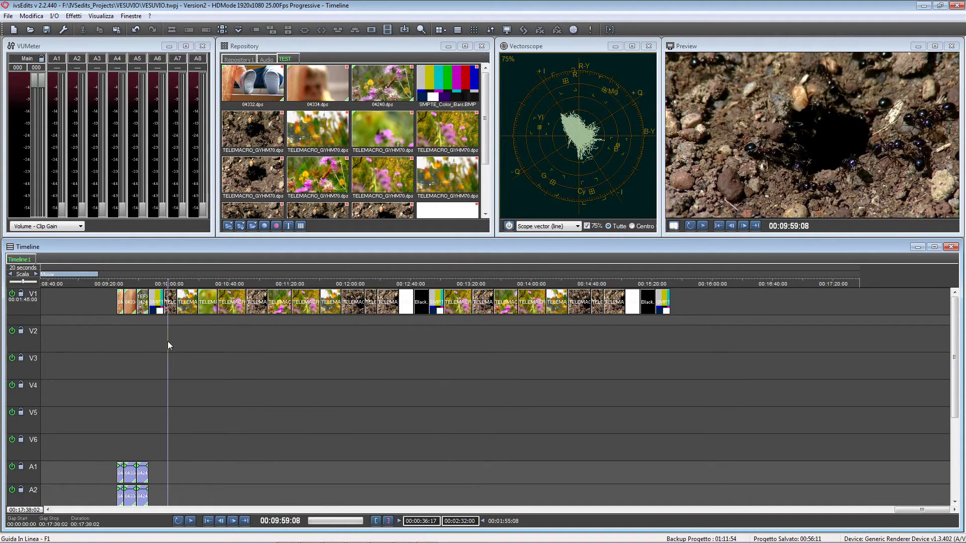
pyautogui.moveTo(143, 325); pyautogui.dragTo(142, 325)
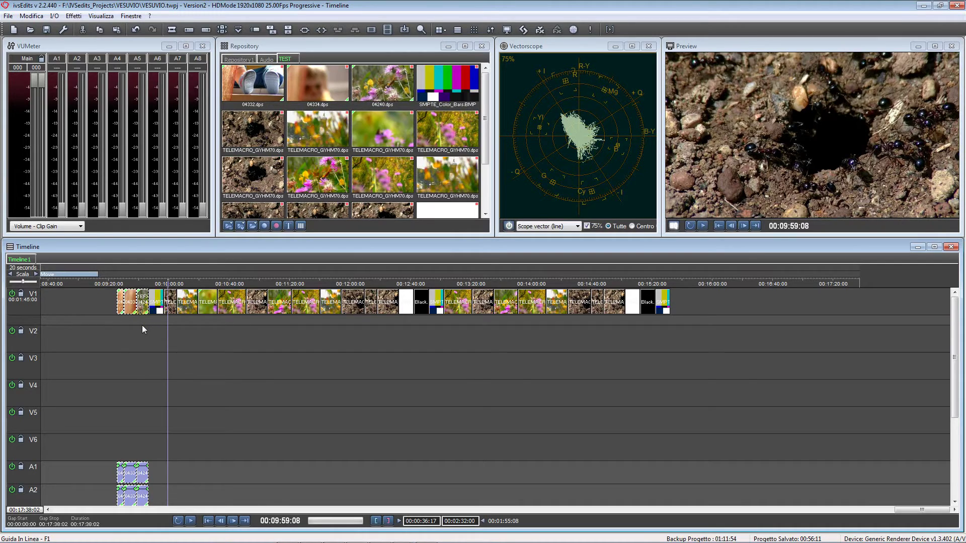
pyautogui.press('Delete')
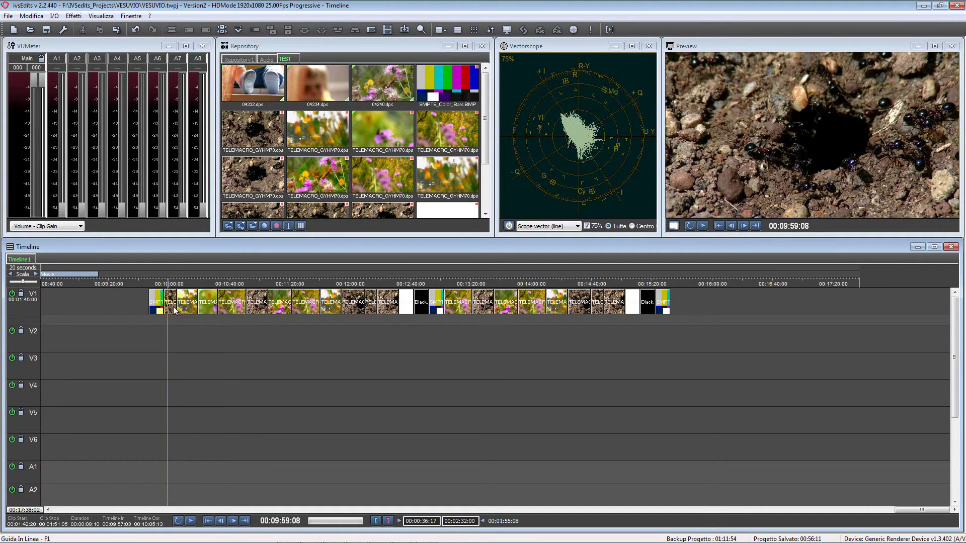
pyautogui.click(171, 308)
pyautogui.press('Delete')
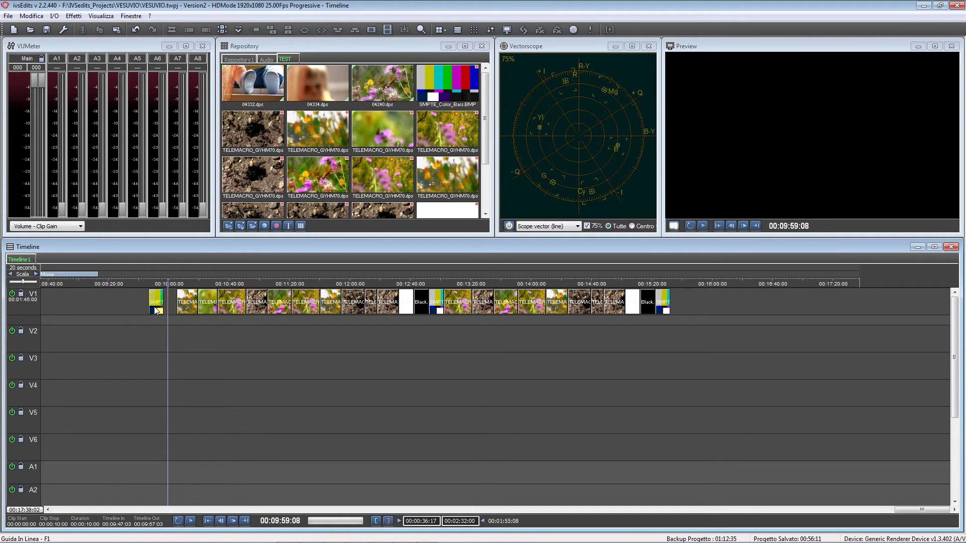
# Trim the SMPTE colour bars clip's out point right to fill the gap.
pyautogui.moveTo(162, 307); pyautogui.dragTo(674, 333)
pyautogui.click(161, 328)
pyautogui.click(420, 306)
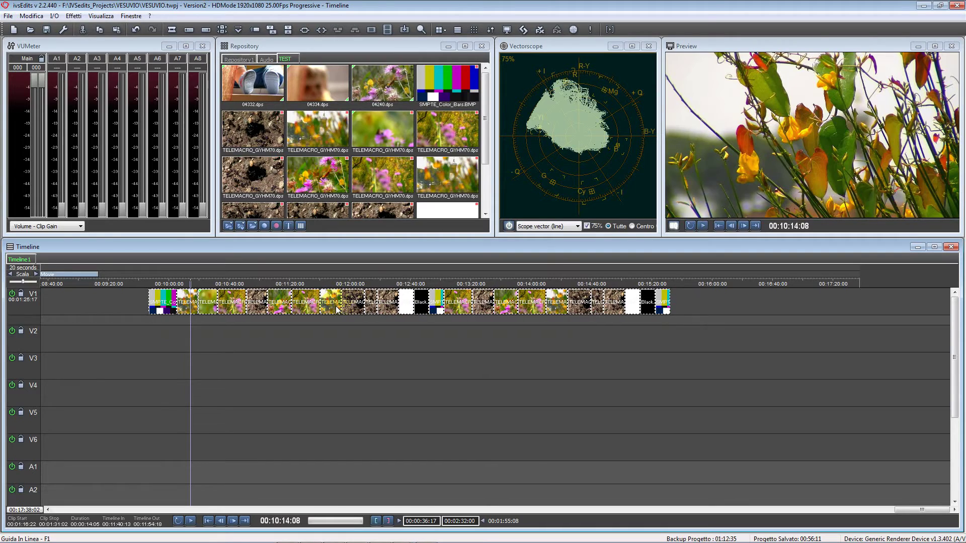
# Stagger the clips across V1 and V2 with Applica Transizioni Spostando le Clips.
pyautogui.rightClick(335, 307)
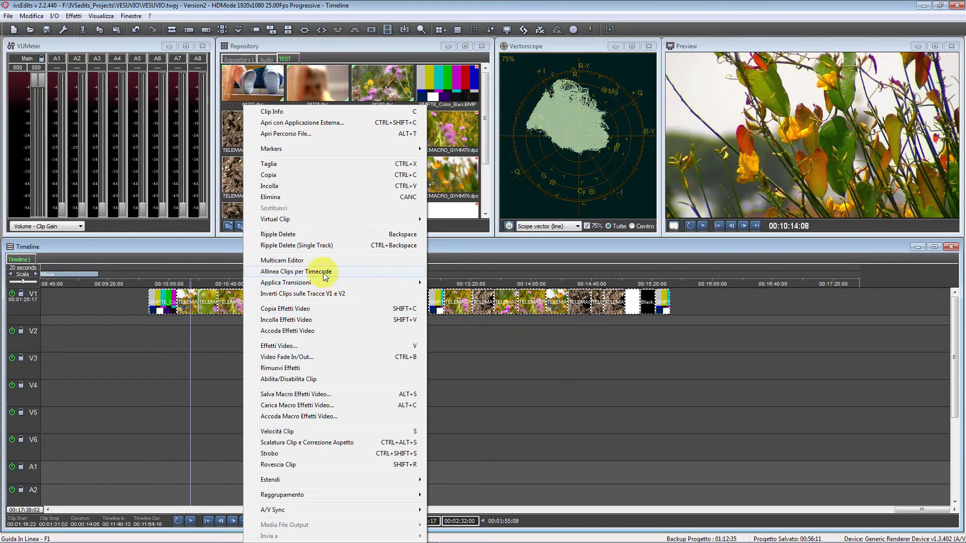
pyautogui.moveTo(324, 285)
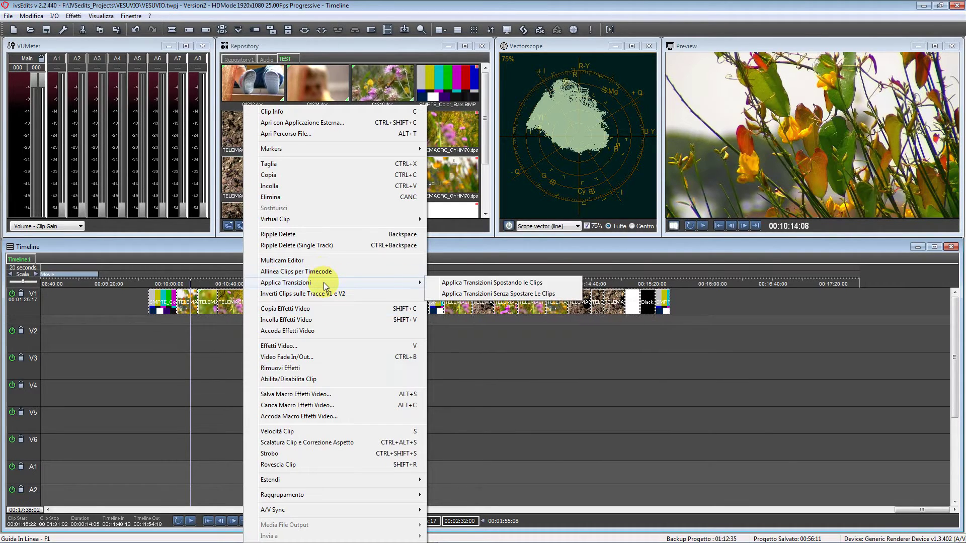
pyautogui.click(492, 284)
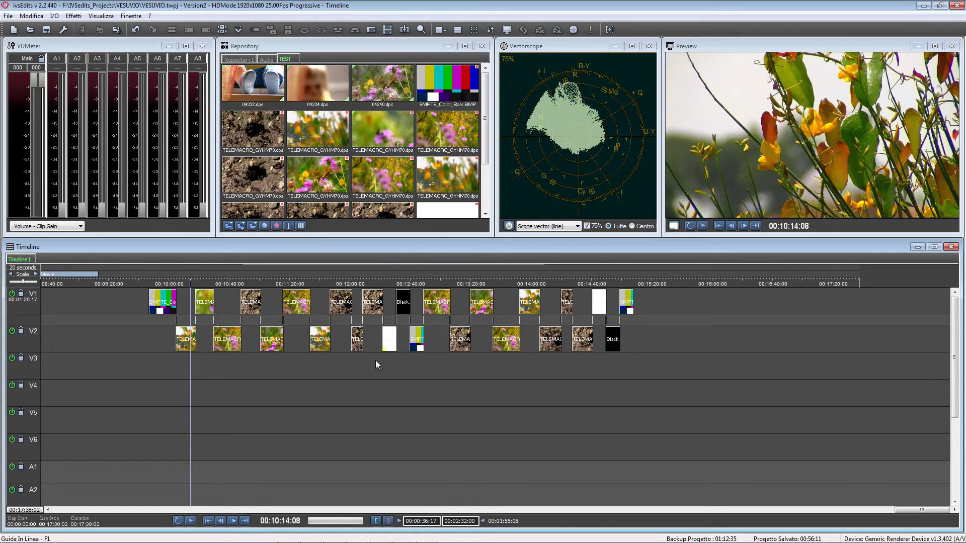
pyautogui.click(217, 390)
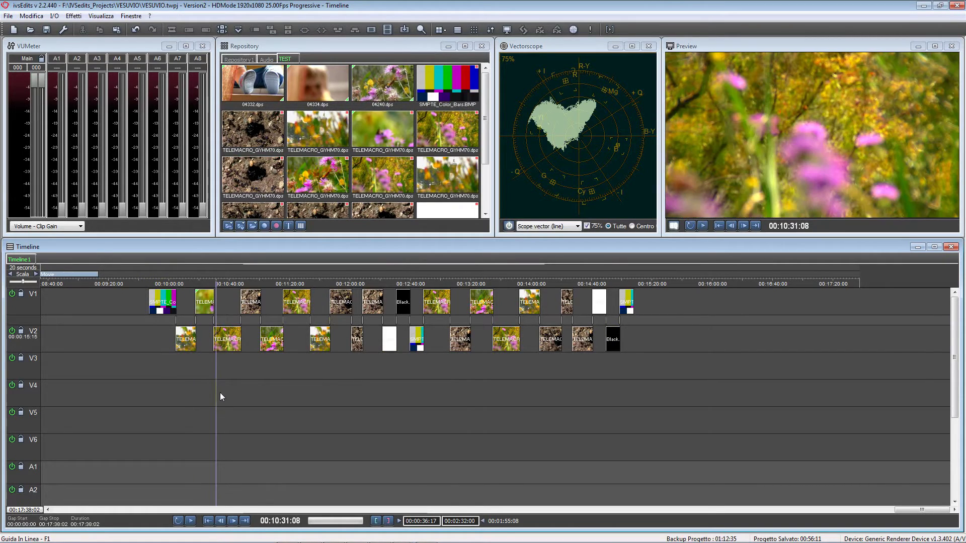
pyautogui.click(250, 390)
pyautogui.scroll(3, 277, 393)
pyautogui.scroll(-3, 302, 394)
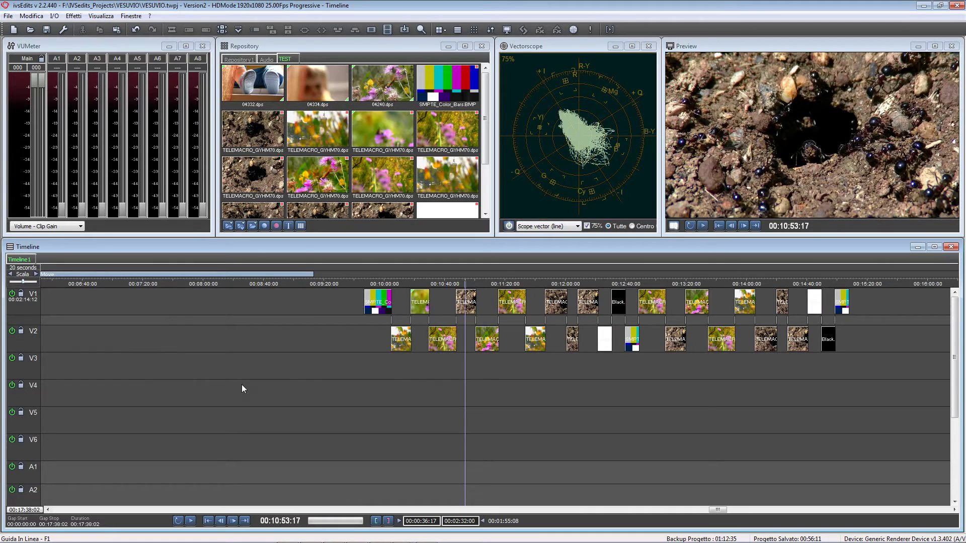
# Delete a TELEMACRO flower clip and the white clip from V2.
pyautogui.click(460, 372)
pyautogui.click(443, 345)
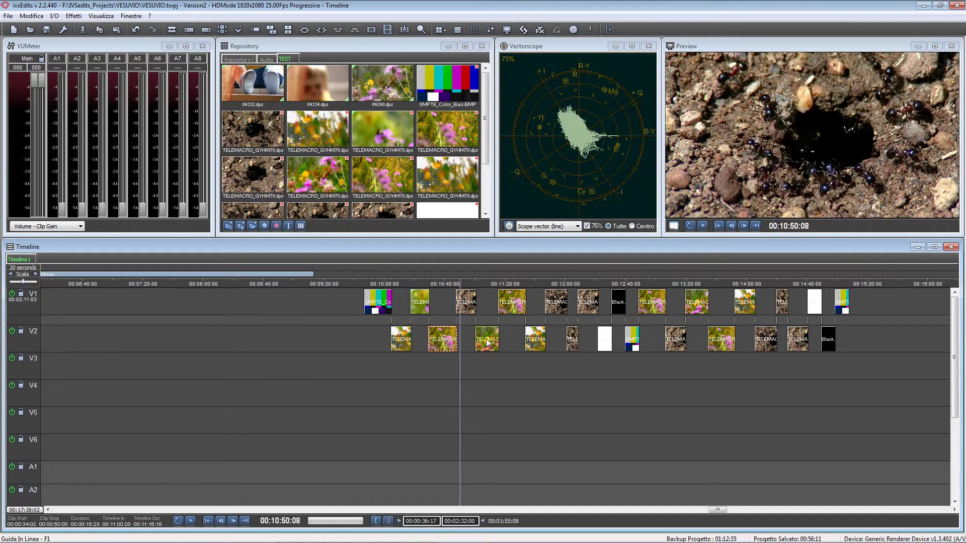
pyautogui.click(484, 345)
pyautogui.press('Delete')
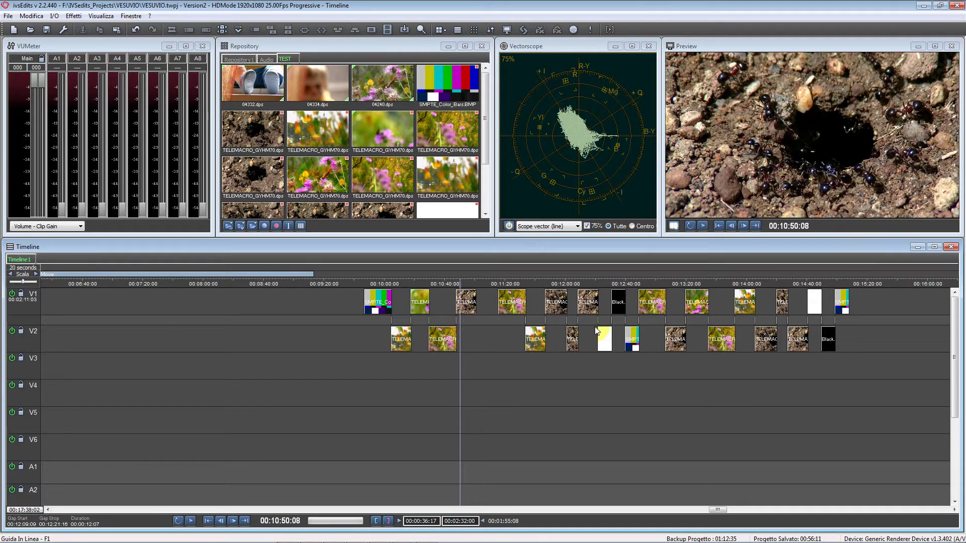
pyautogui.click(605, 342)
pyautogui.press('Delete')
# Move the short flower clip near 00:11:08 from V2 back up onto V1.
pyautogui.click(505, 305)
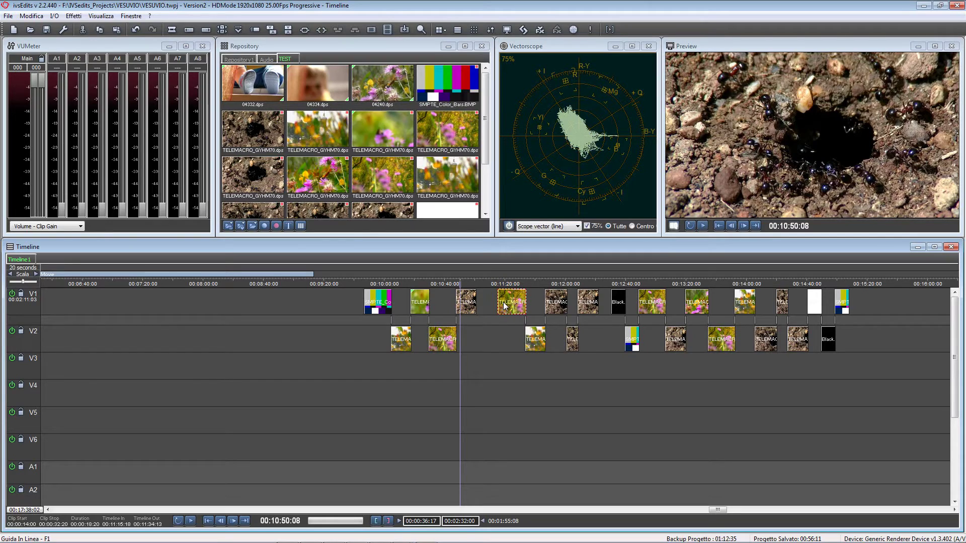
pyautogui.click(509, 302)
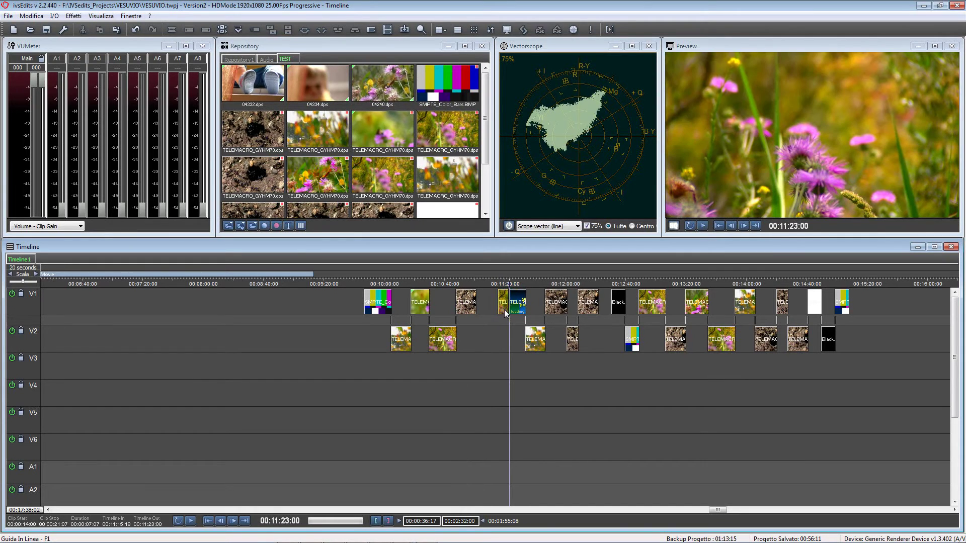
pyautogui.moveTo(504, 310); pyautogui.dragTo(504, 334)
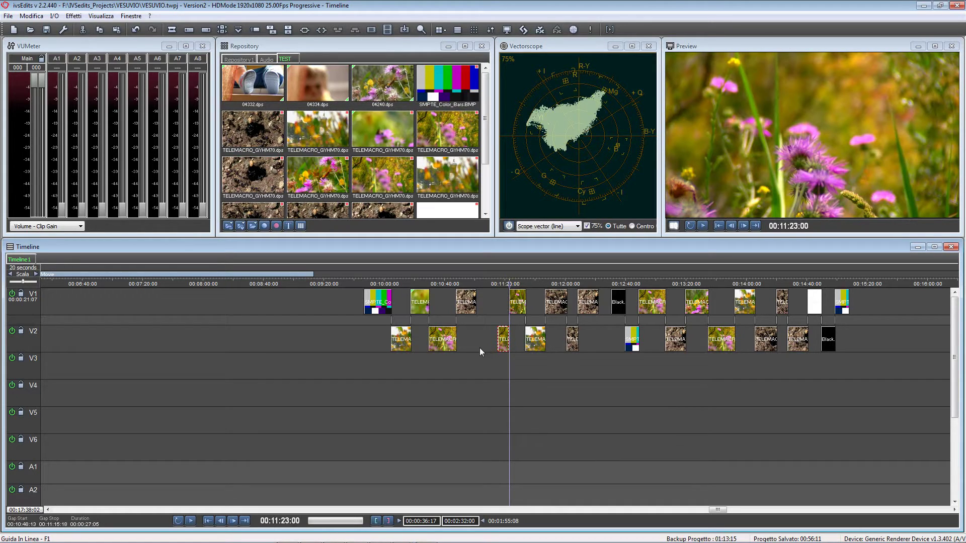
pyautogui.moveTo(503, 301); pyautogui.dragTo(471, 319)
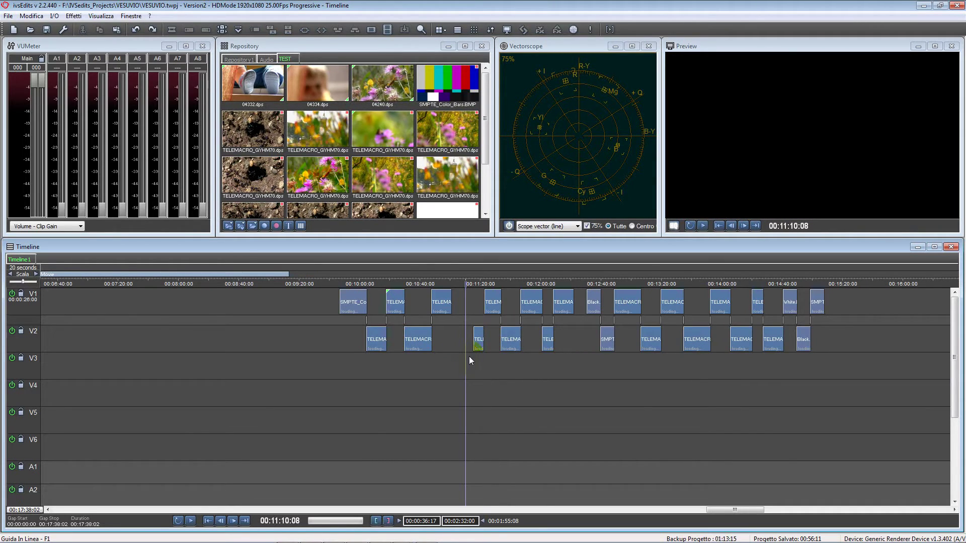
pyautogui.click(464, 351)
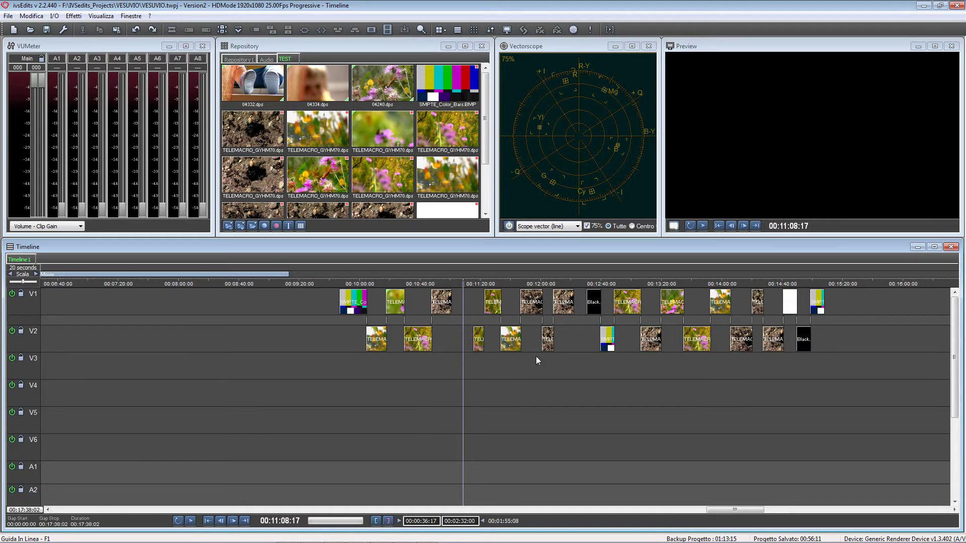
pyautogui.hotkey('ctrl', 'z')
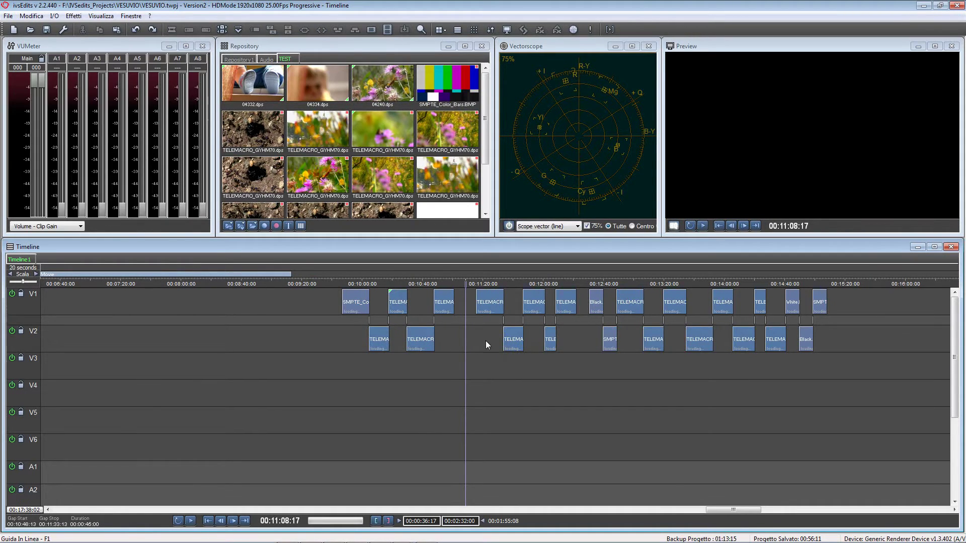
pyautogui.click(480, 340)
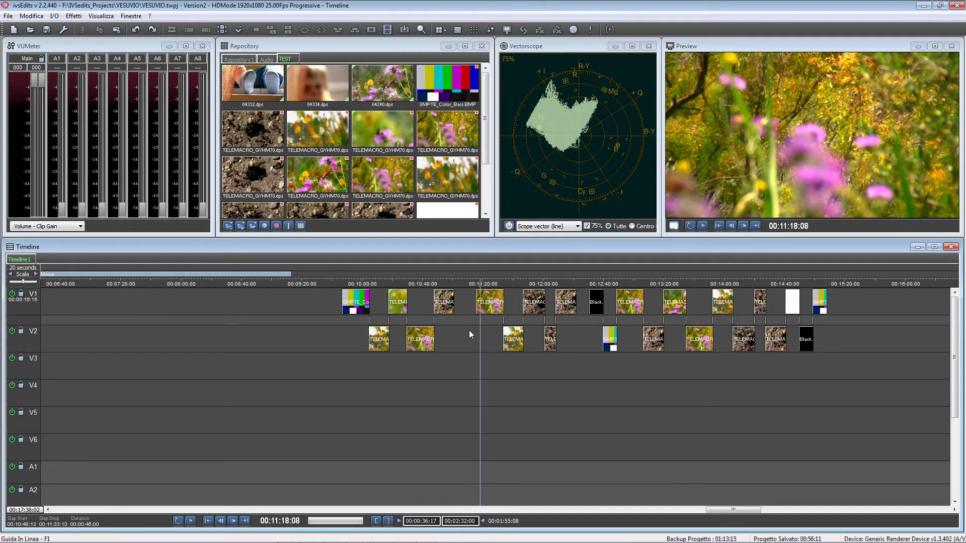
# Swap five selected clips between tracks with Inverti Clips sulle Tracce V1 e V2.
pyautogui.moveTo(463, 304); pyautogui.dragTo(579, 358)
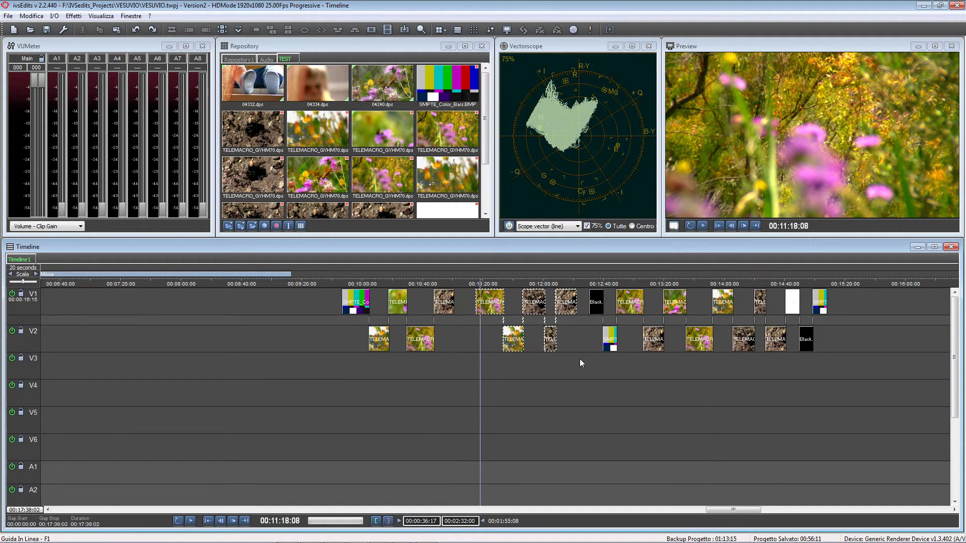
pyautogui.rightClick(491, 306)
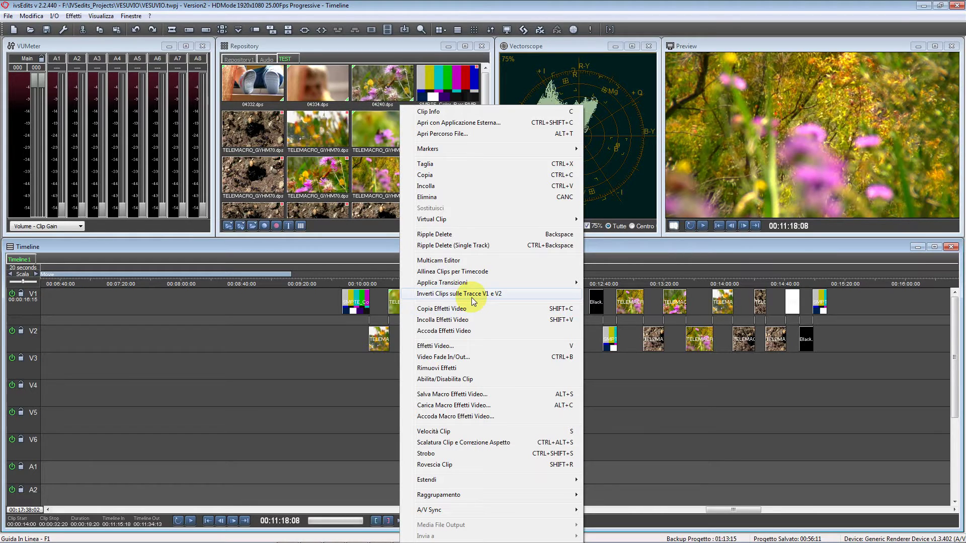
pyautogui.click(472, 298)
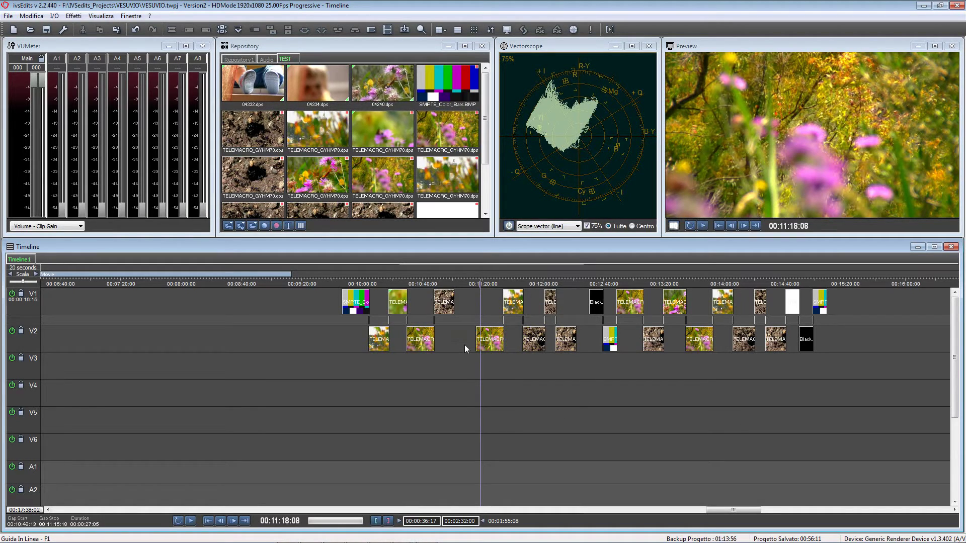
pyautogui.click(328, 355)
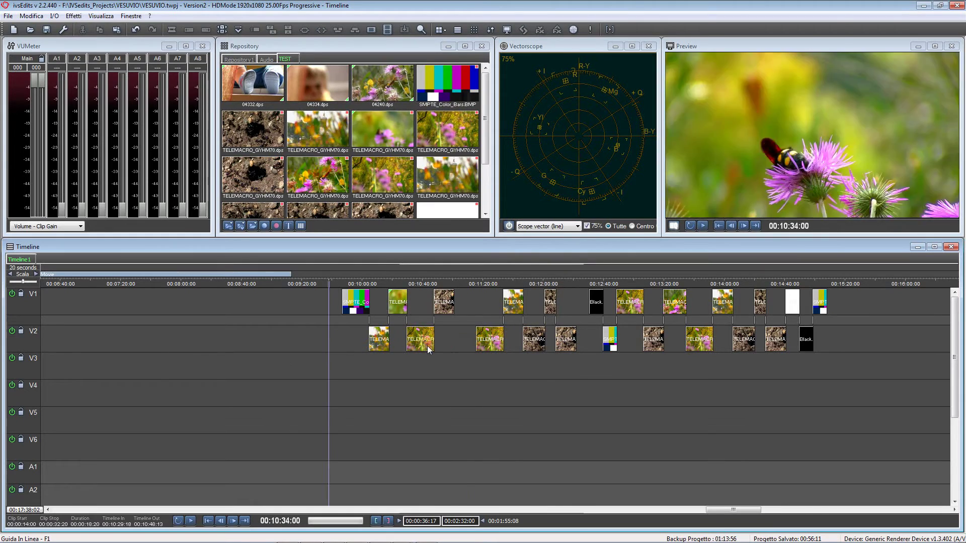
# Ripple-delete one gap and drag later clips left to close the gap at 00:12:15:00.
pyautogui.click(466, 346)
pyautogui.press('Delete')
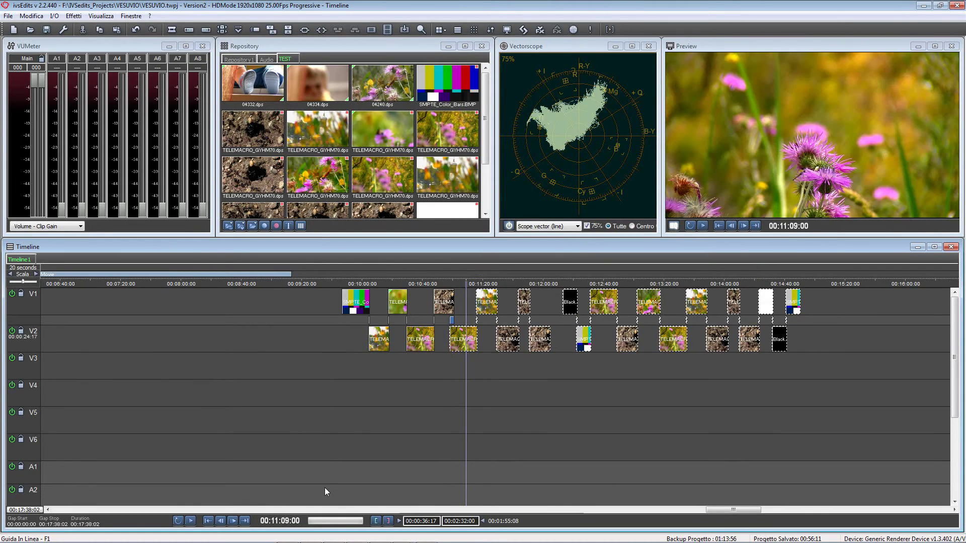
pyautogui.click(565, 414)
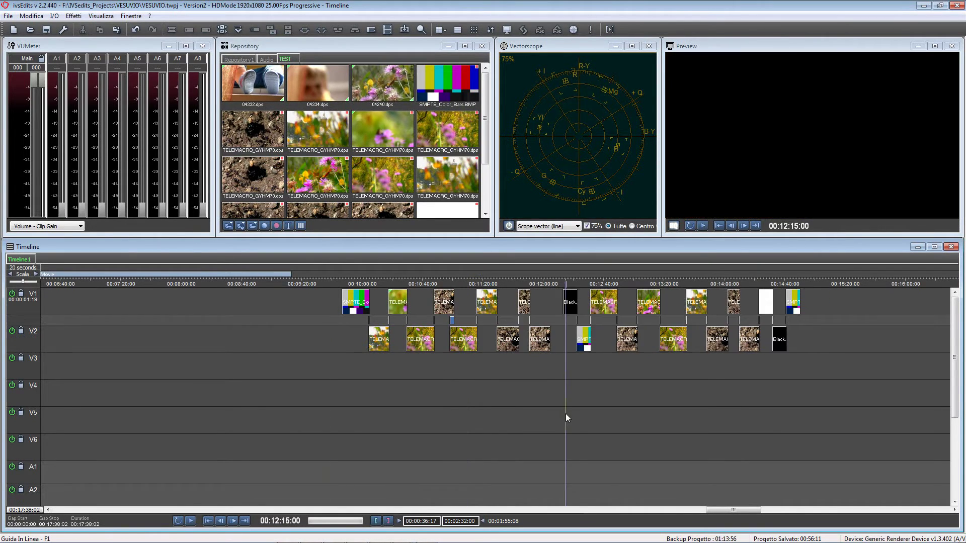
pyautogui.click(565, 421)
pyautogui.moveTo(564, 421); pyautogui.dragTo(543, 390)
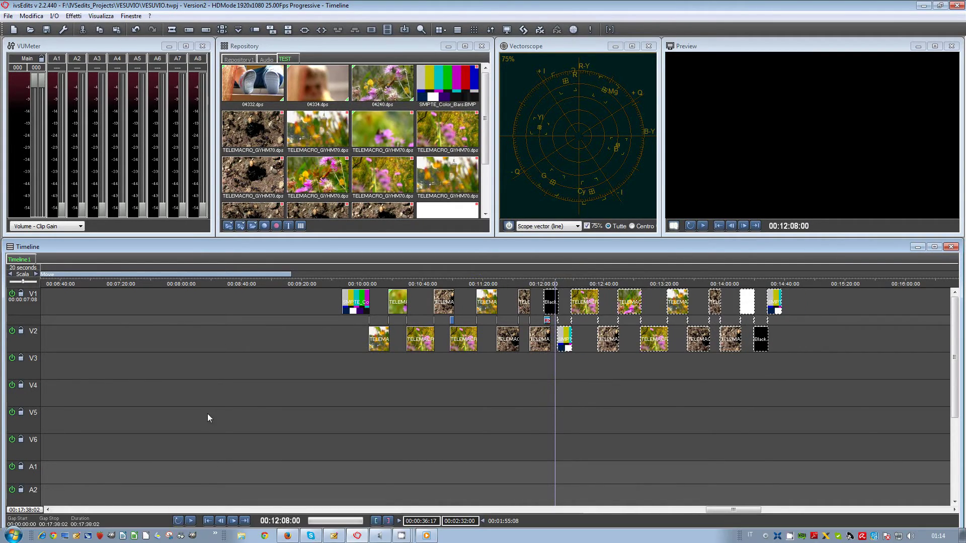
pyautogui.click(364, 410)
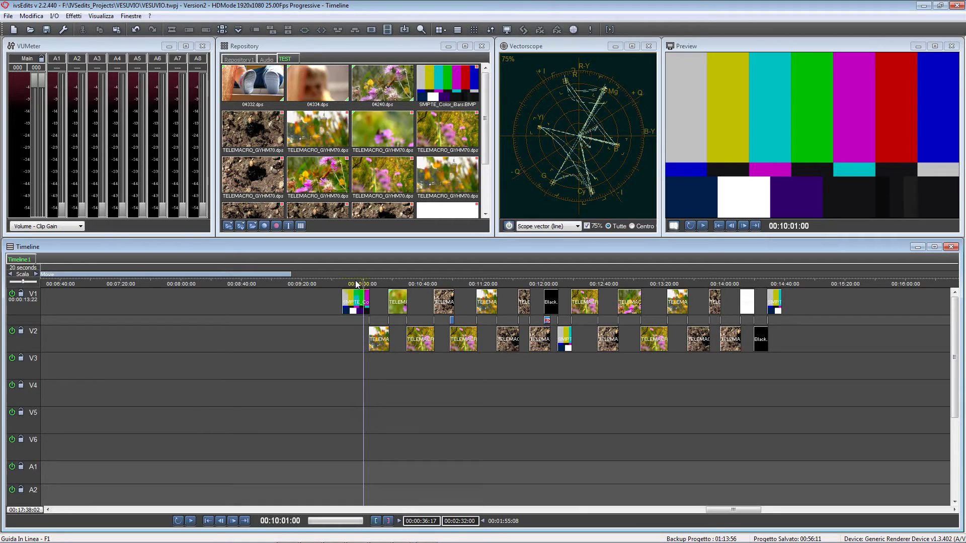
# Add five ruler markers from 00:10:08:08 to 00:11:56:17 and open the first in the Marker Editor.
pyautogui.click(374, 283)
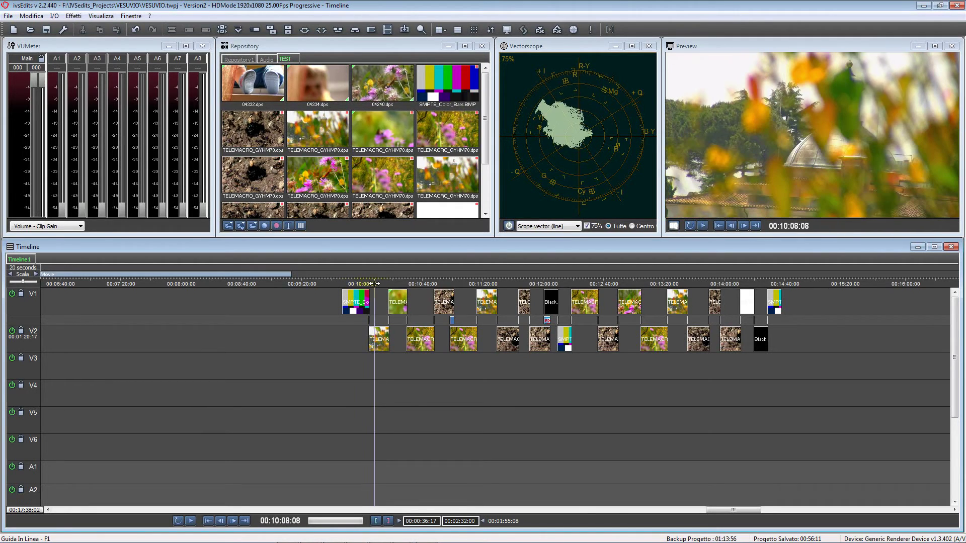
pyautogui.click(418, 284)
pyautogui.click(460, 284)
pyautogui.click(507, 283)
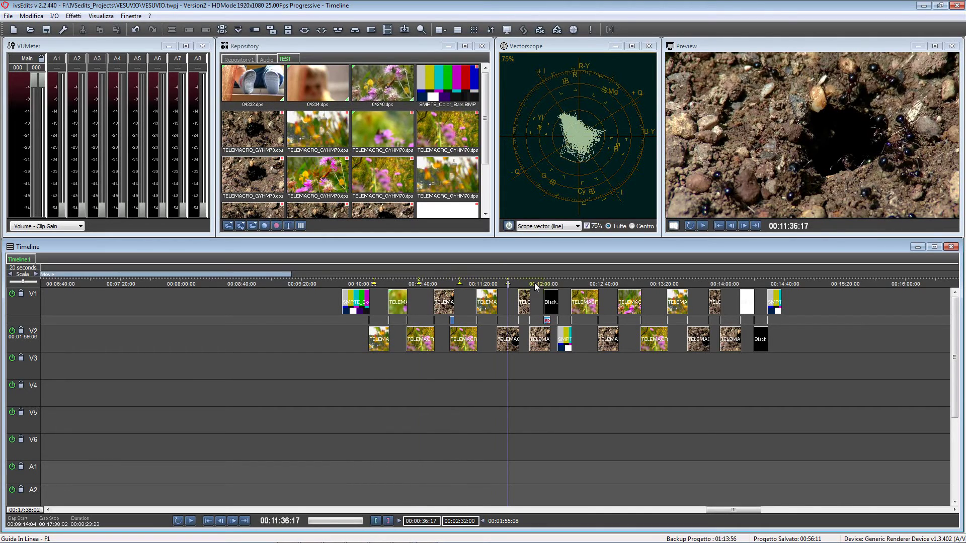
pyautogui.click(538, 284)
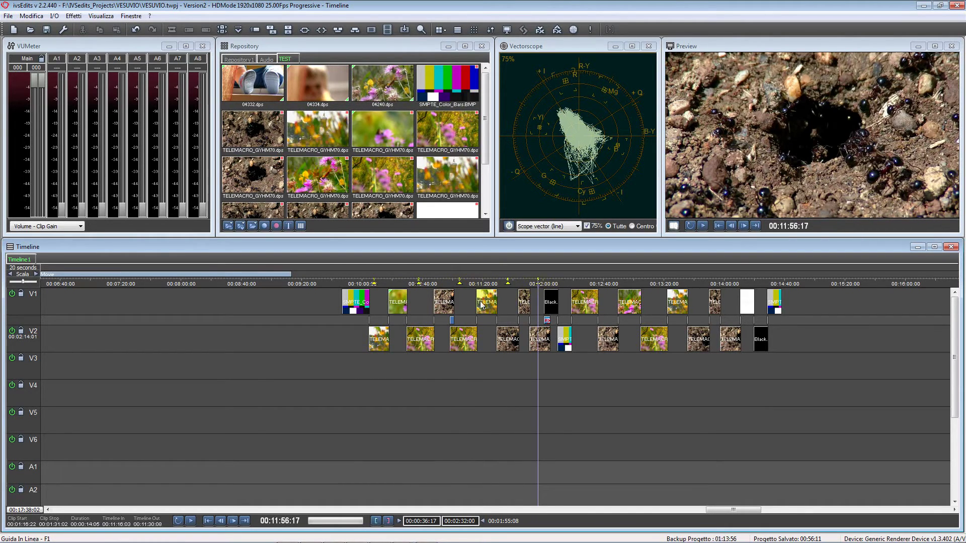
pyautogui.doubleClick(376, 285)
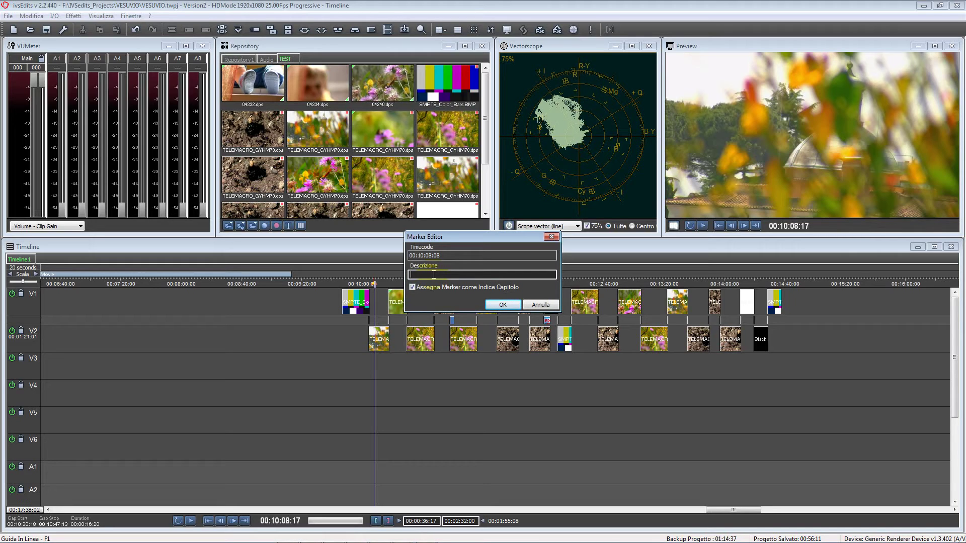
# Describe the first marker and make the 00:10:37:17 marker a chapter index with a surname description.
pyautogui.click(503, 305)
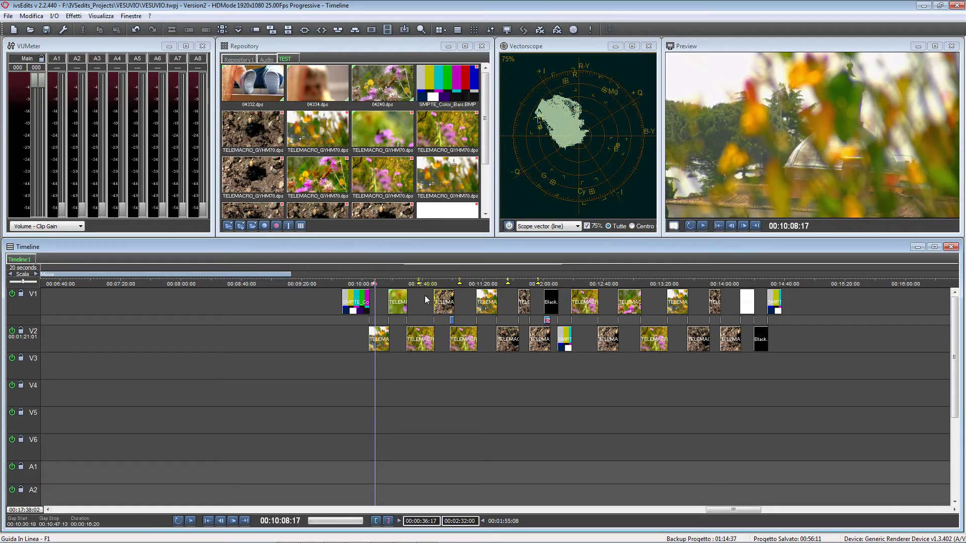
pyautogui.doubleClick(422, 283)
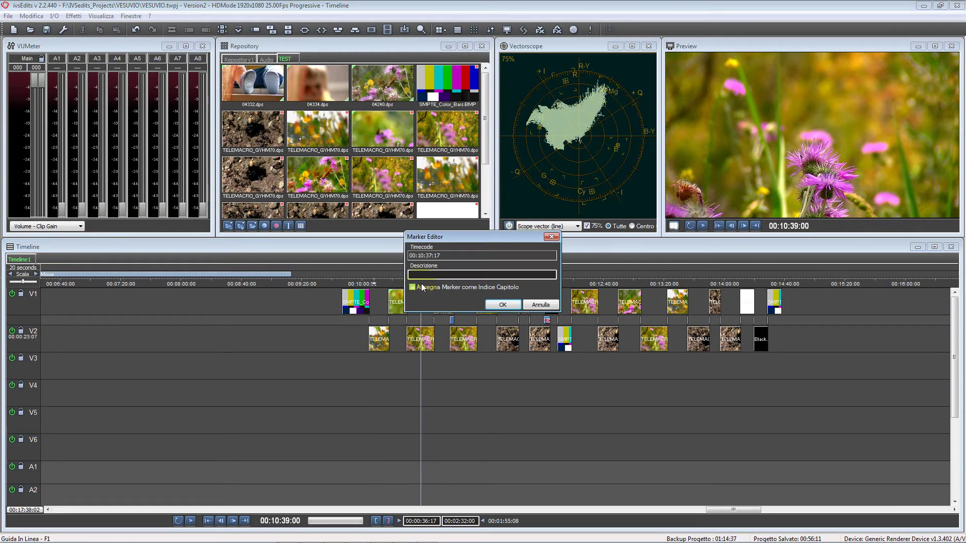
pyautogui.click(412, 288)
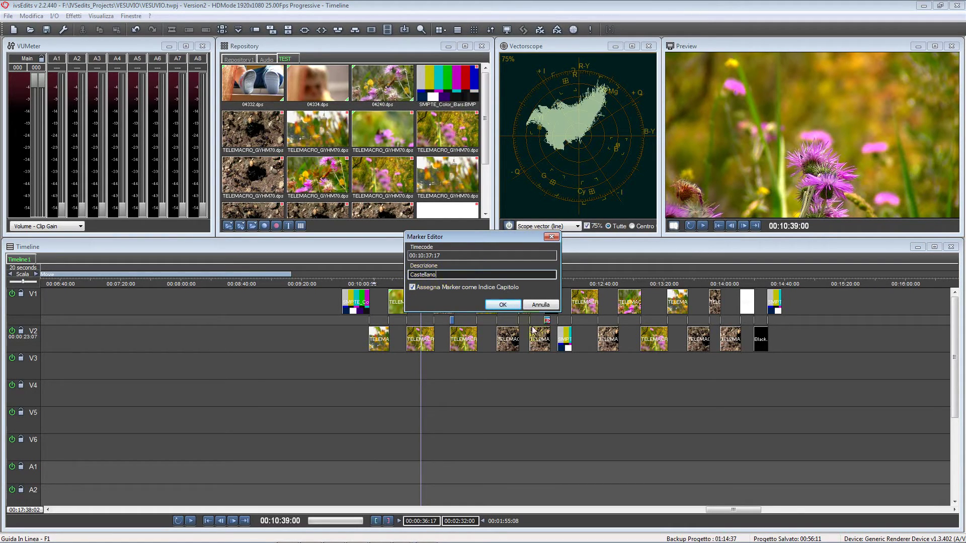
pyautogui.click(500, 304)
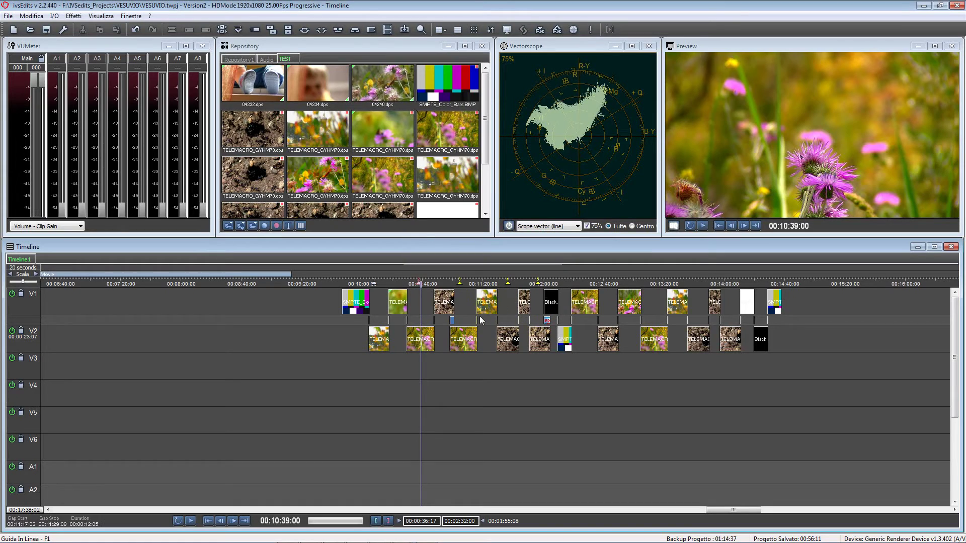
# Add a chapter-index marker at 00:11:05:00 described with a first name.
pyautogui.click(460, 285)
pyautogui.doubleClick(460, 285)
pyautogui.click(412, 287)
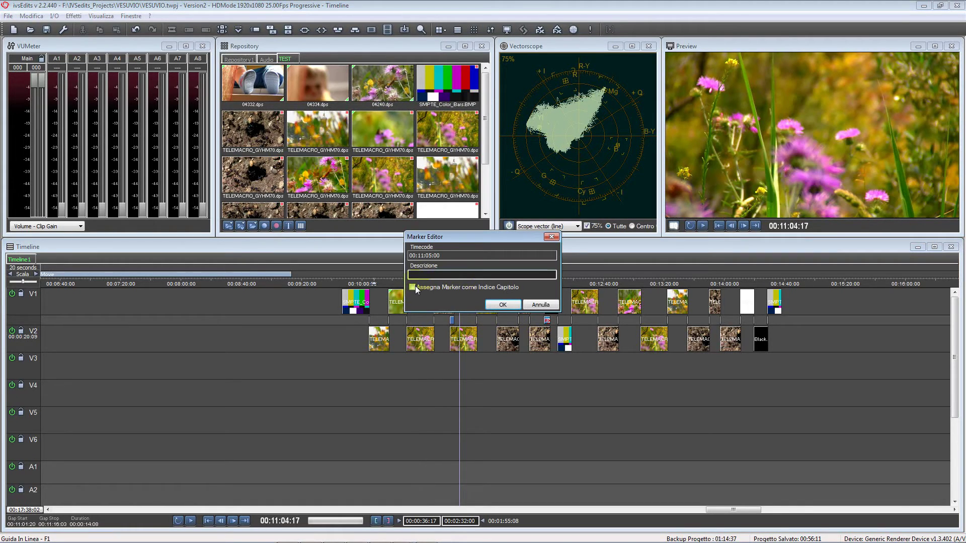
pyautogui.click(418, 275)
pyautogui.write('Roberto')
pyautogui.click(502, 305)
# Add a non-chapter marker at 00:11:37:00 described as 'ivs'.
pyautogui.doubleClick(509, 286)
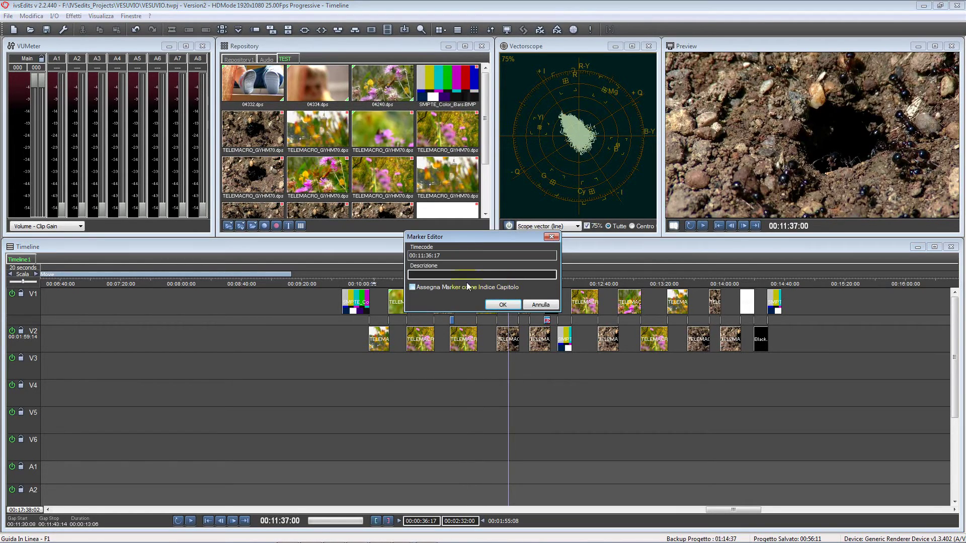
pyautogui.click(443, 275)
pyautogui.write('ivsEdits')
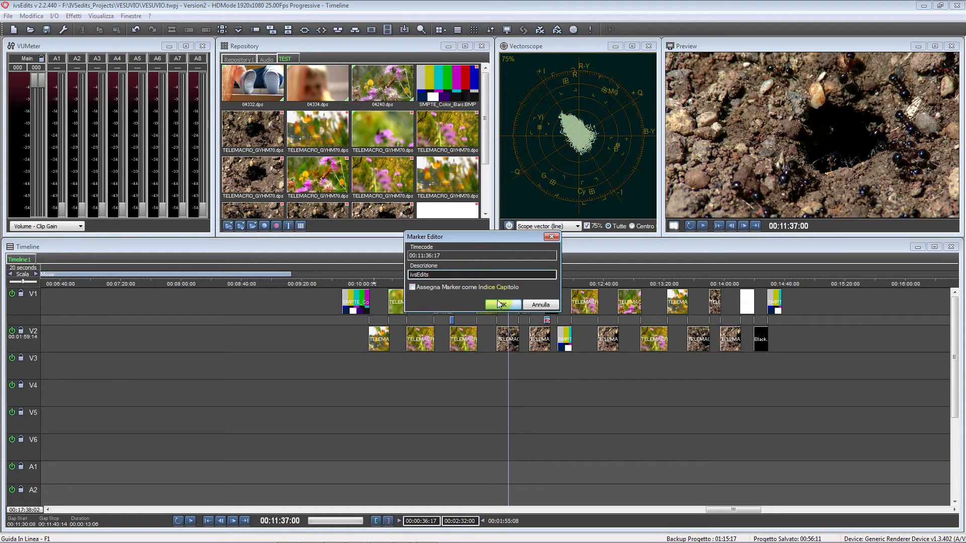
pyautogui.click(503, 305)
# Add a chapter-index marker at 00:11:56:17 described 'Last Chapter'.
pyautogui.doubleClick(537, 285)
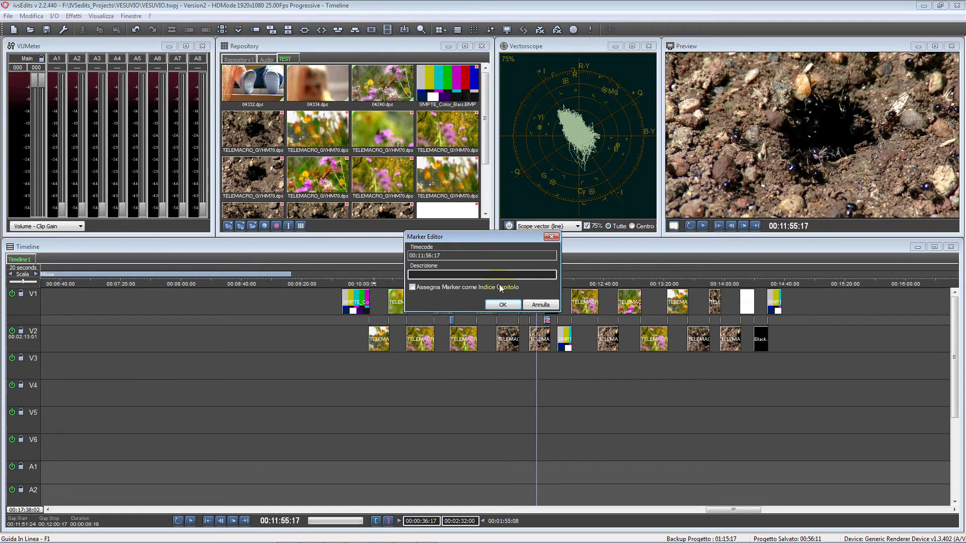
pyautogui.click(413, 288)
pyautogui.click(417, 275)
pyautogui.write('Last Chapte')
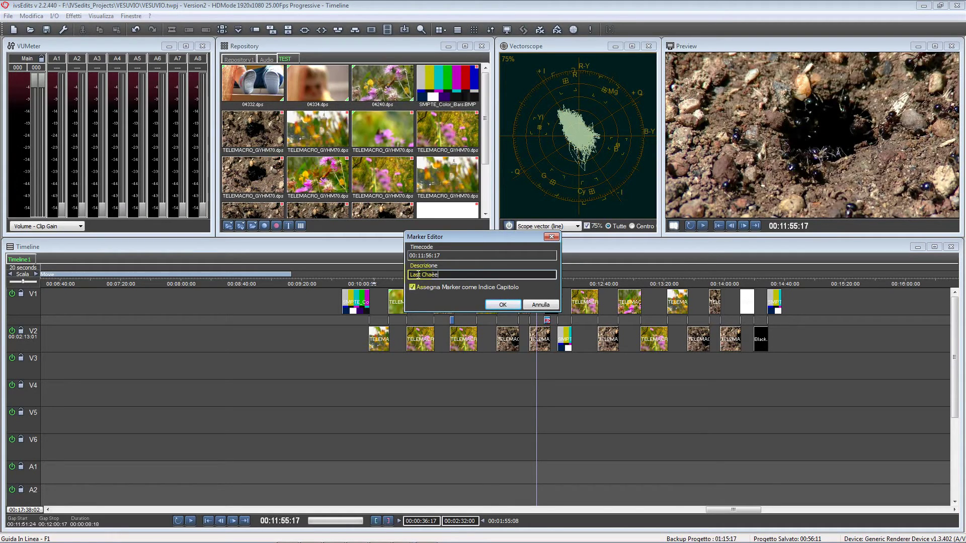
pyautogui.write('pter')
pyautogui.click(502, 305)
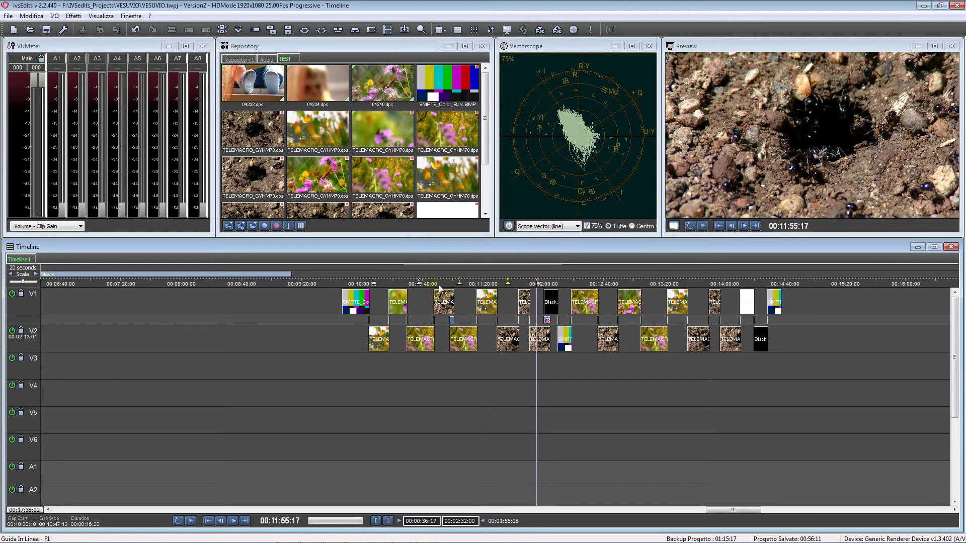
# Select every V1 and V2 clip and extend the Movie range with Estendi sulle Clips Selezionate.
pyautogui.click(340, 276)
pyautogui.click(496, 251)
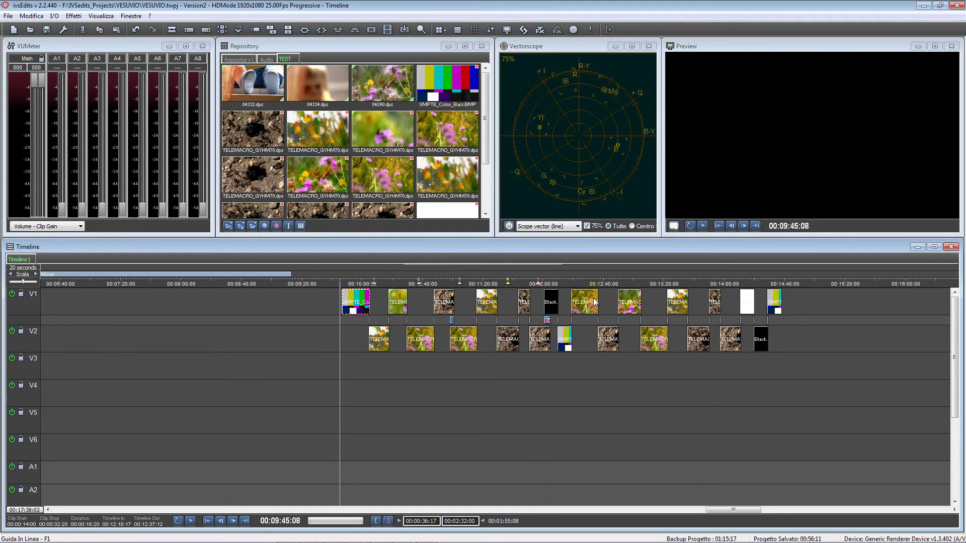
pyautogui.keyDown('shift'); pyautogui.click(777, 298); pyautogui.keyUp('shift')
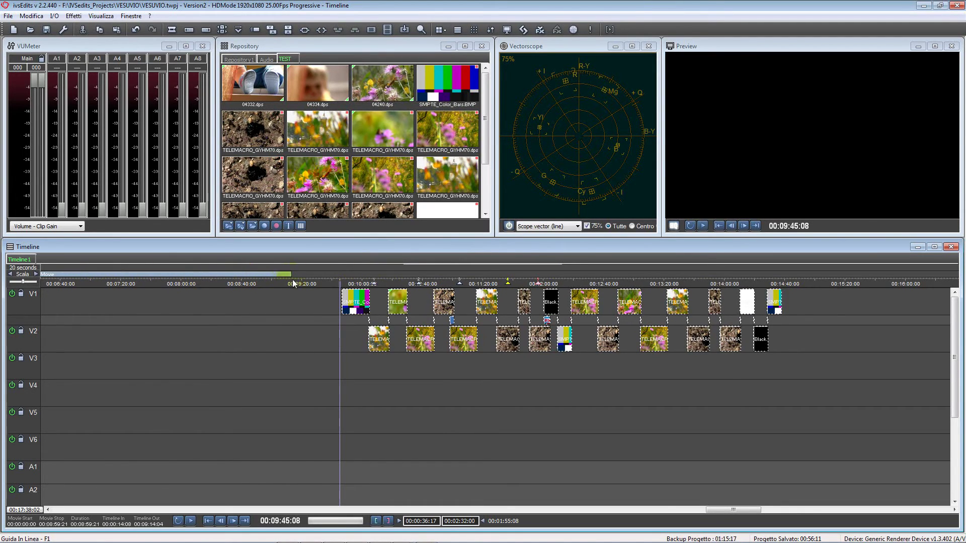
pyautogui.rightClick(355, 273)
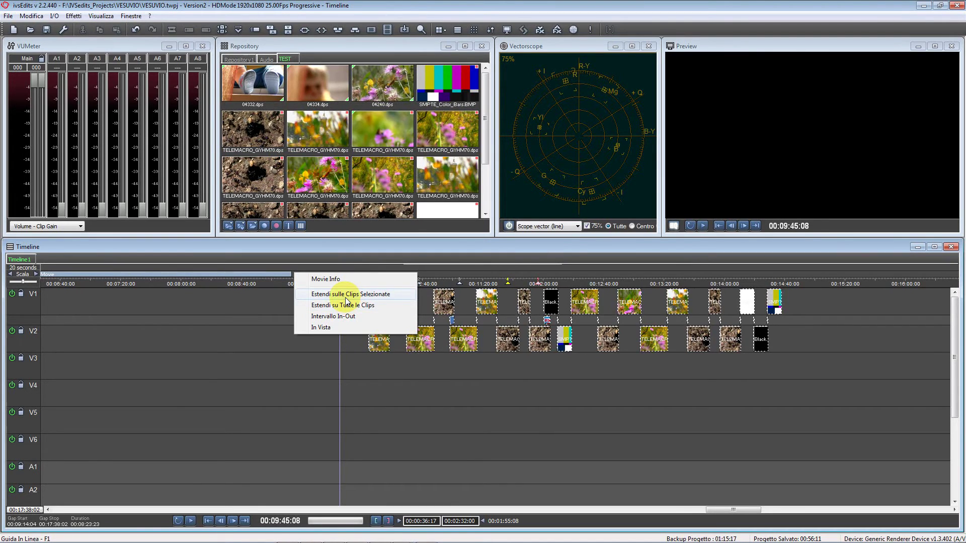
pyautogui.click(347, 294)
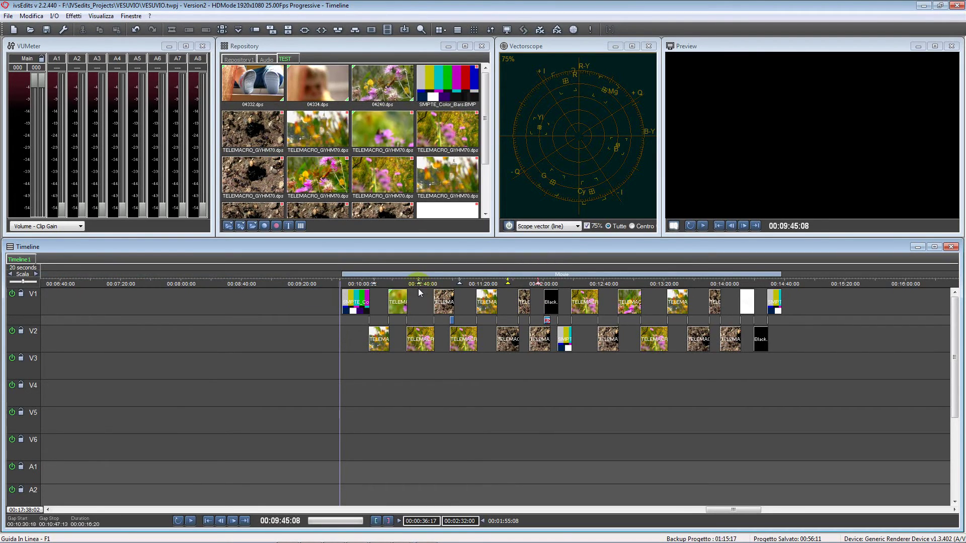
pyautogui.rightClick(374, 284)
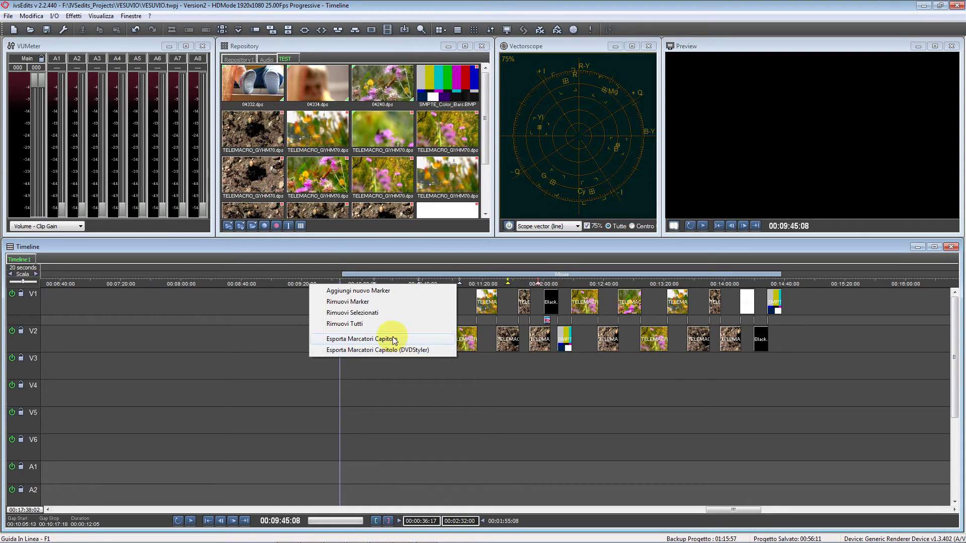
# Export the chapter markers with Esporta Marcatori Capitolo, saving them as TEST_CHAPTERS.MRK.
pyautogui.click(367, 340)
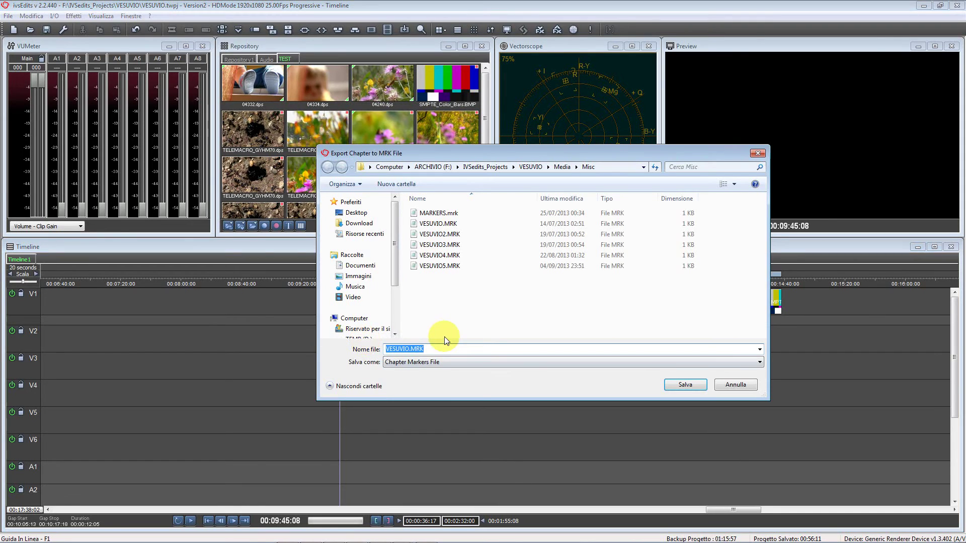
pyautogui.click(409, 349)
pyautogui.press('BackSpace')
pyautogui.press('BackSpace')
pyautogui.press('BackSpace')
pyautogui.press('BackSpace')
pyautogui.press('BackSpace')
pyautogui.press('BackSpace')
pyautogui.press('BackSpace')
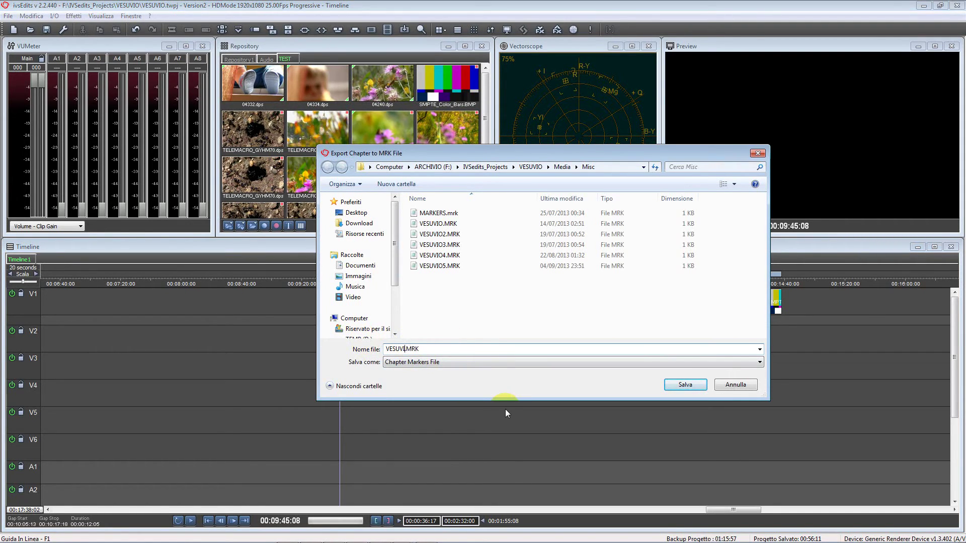
pyautogui.write('TEST_CHAPTERS')
pyautogui.click(685, 386)
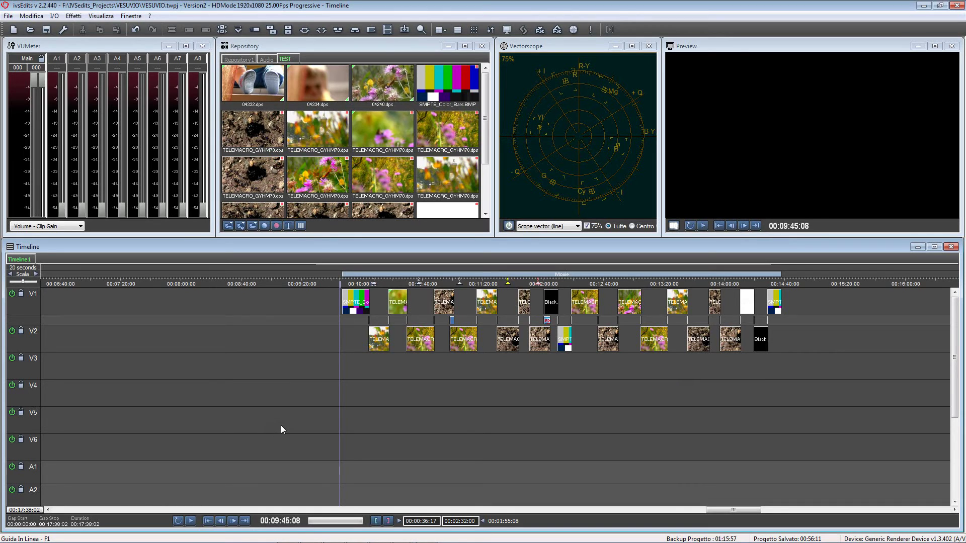
# In Windows Explorer, browse to ARCHIVIO (F:) > IVSedits_Projects > VESUVIO.
pyautogui.press('super')
pyautogui.press('super+e')
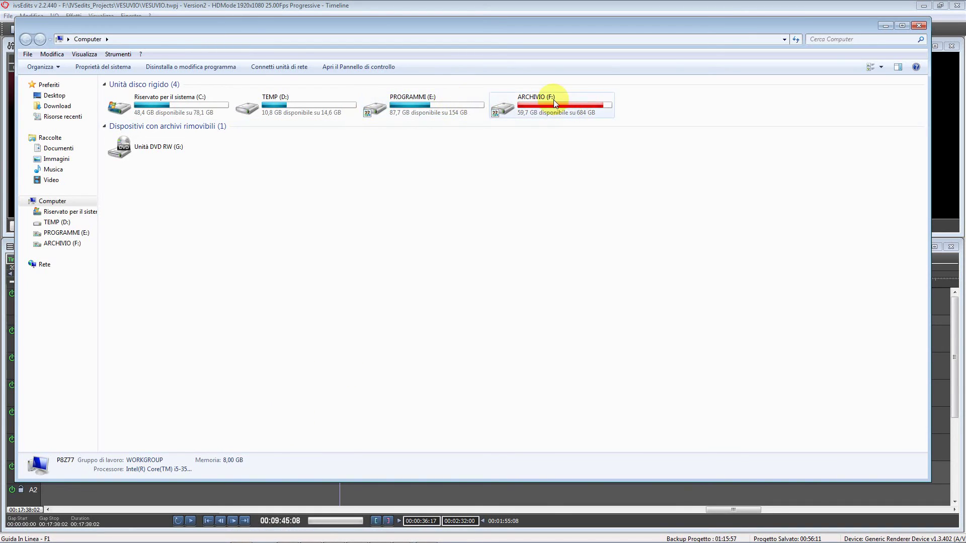
pyautogui.doubleClick(553, 99)
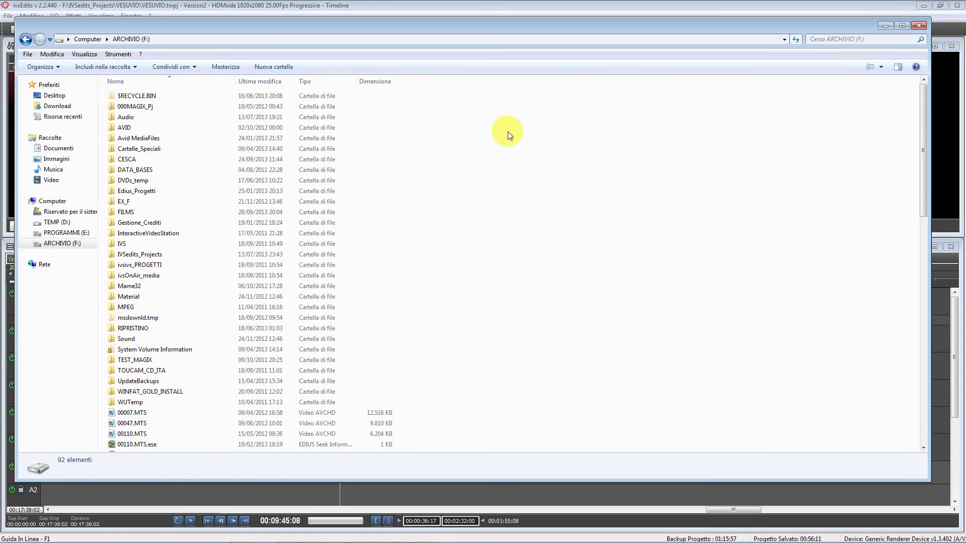
pyautogui.doubleClick(140, 254)
pyautogui.scroll(-1, 162, 209)
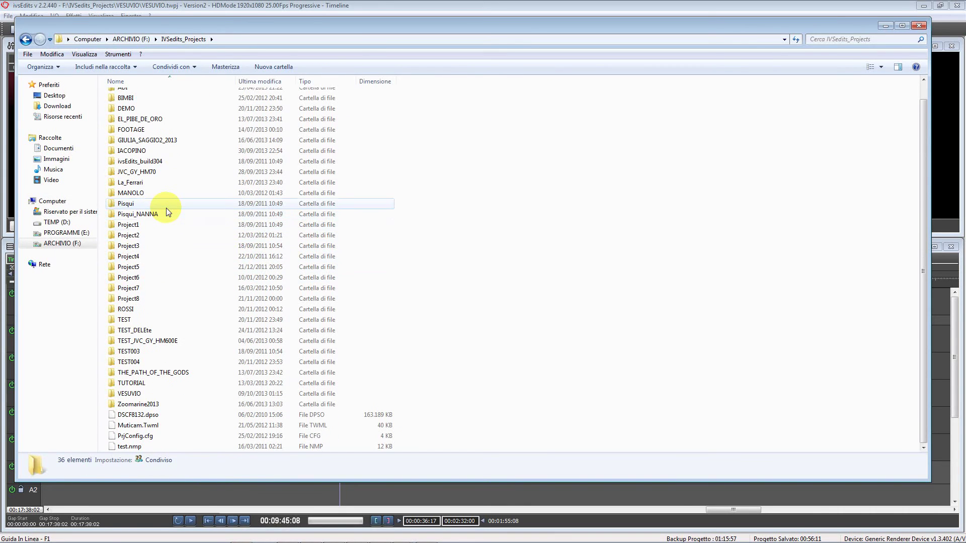
pyautogui.doubleClick(146, 394)
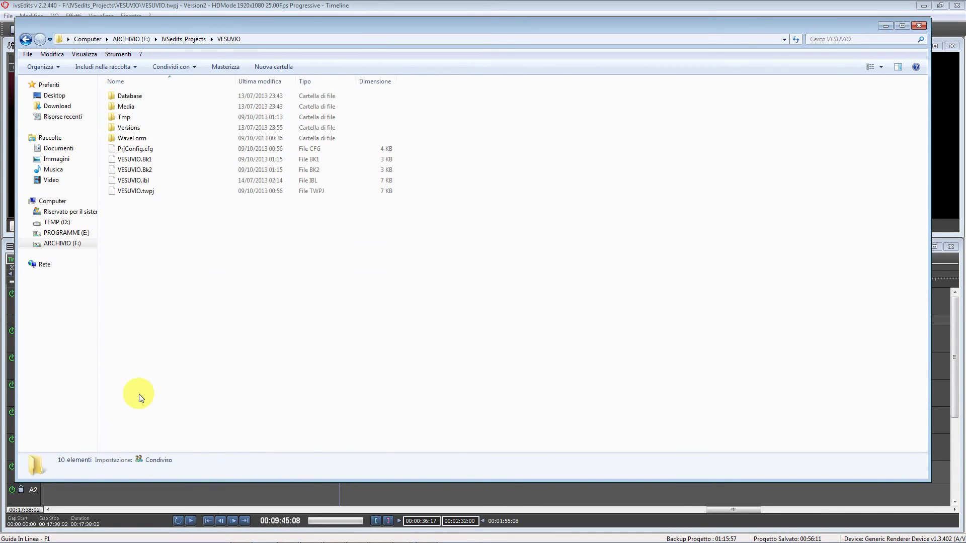
# Open TEST_CHAPTERS.MRK from Media\Misc in Notepad.
pyautogui.doubleClick(127, 106)
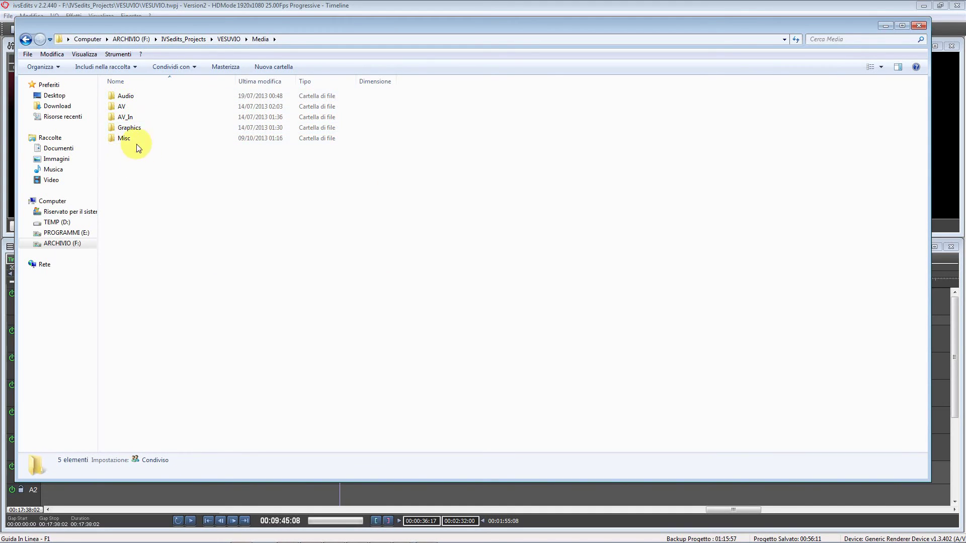
pyautogui.moveTo(120, 143)
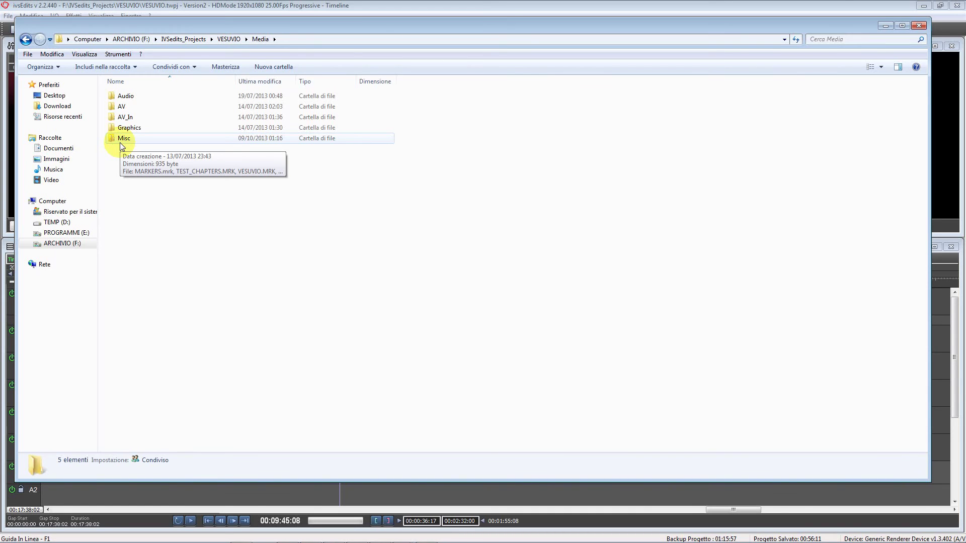
pyautogui.doubleClick(119, 142)
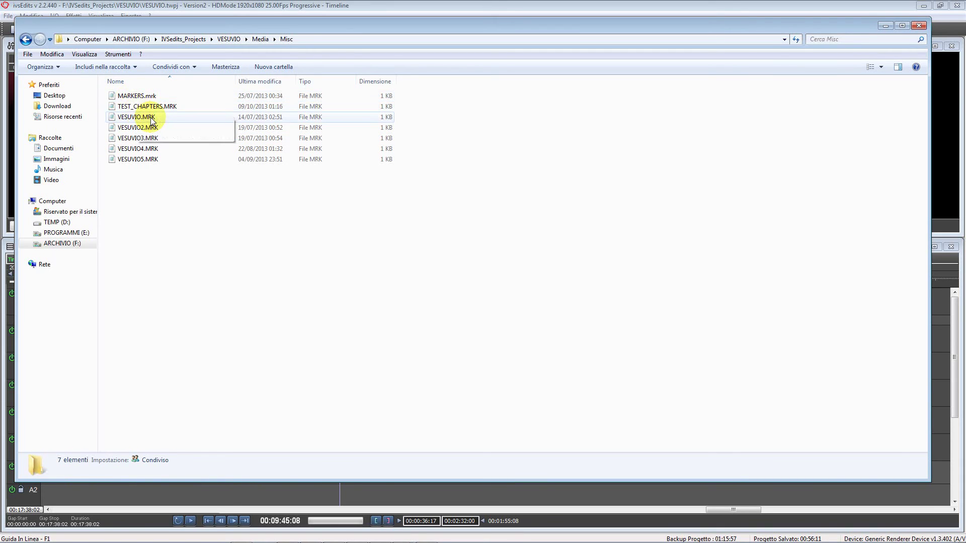
pyautogui.click(123, 107)
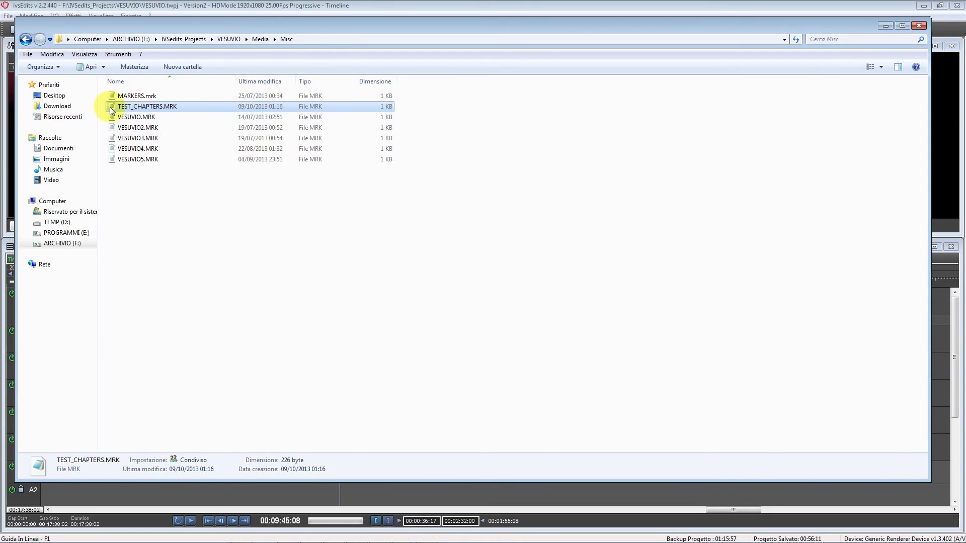
pyautogui.doubleClick(111, 107)
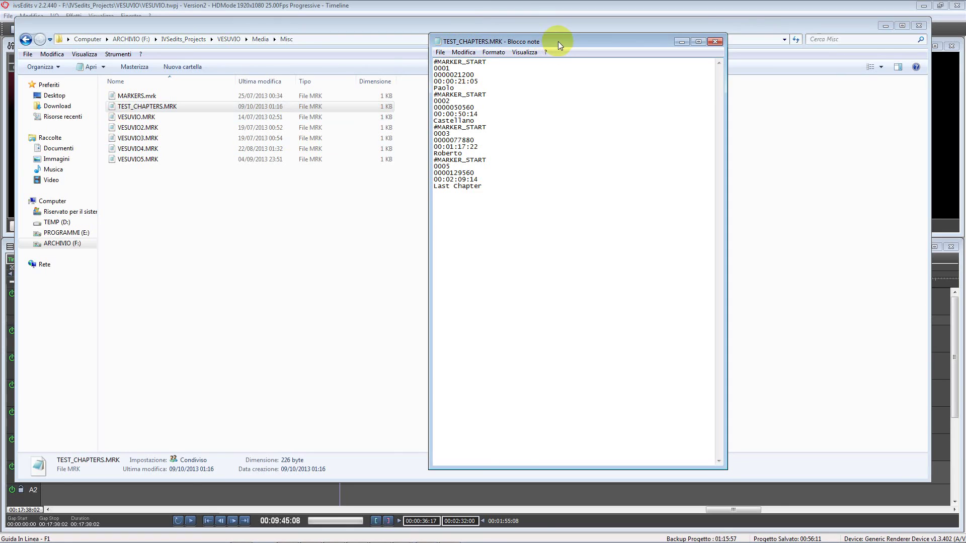
pyautogui.moveTo(558, 42); pyautogui.dragTo(518, 41)
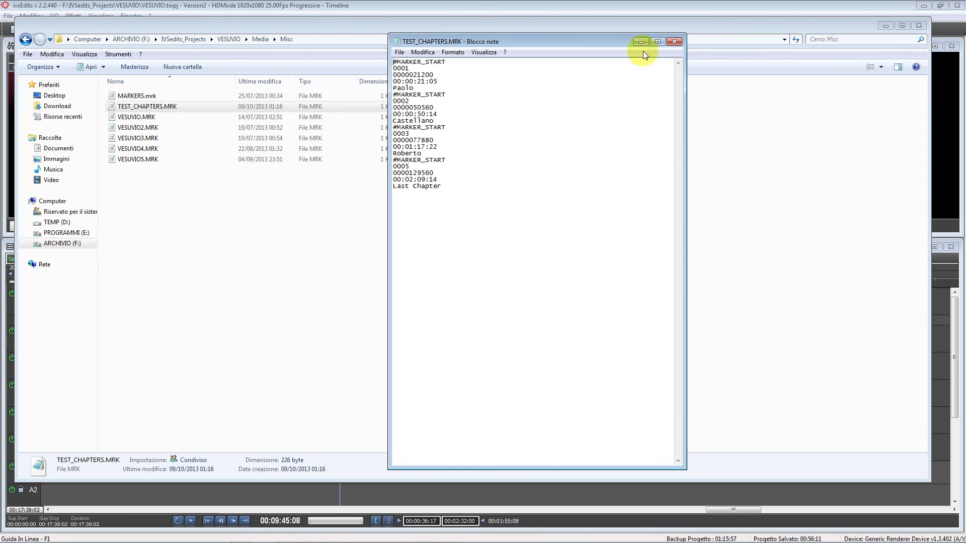
pyautogui.moveTo(610, 33); pyautogui.dragTo(594, 189)
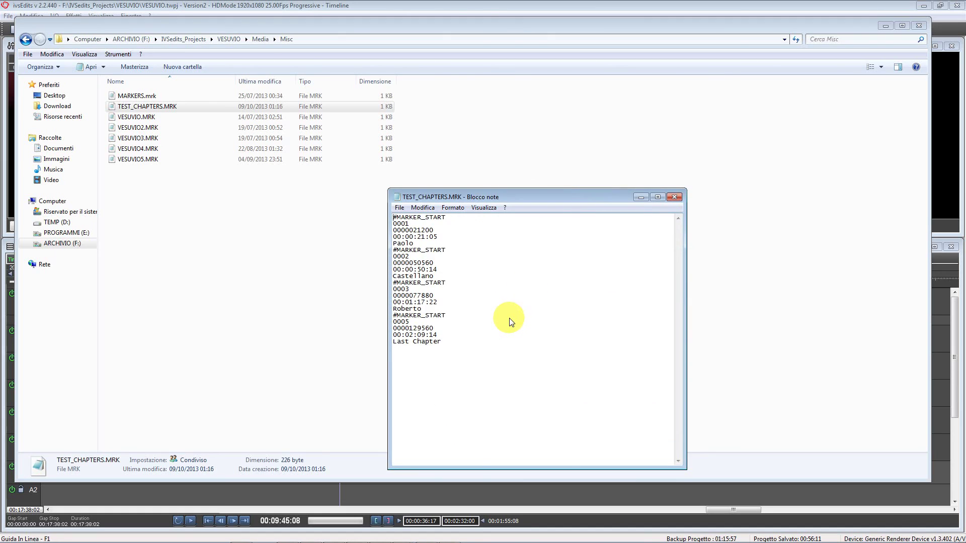